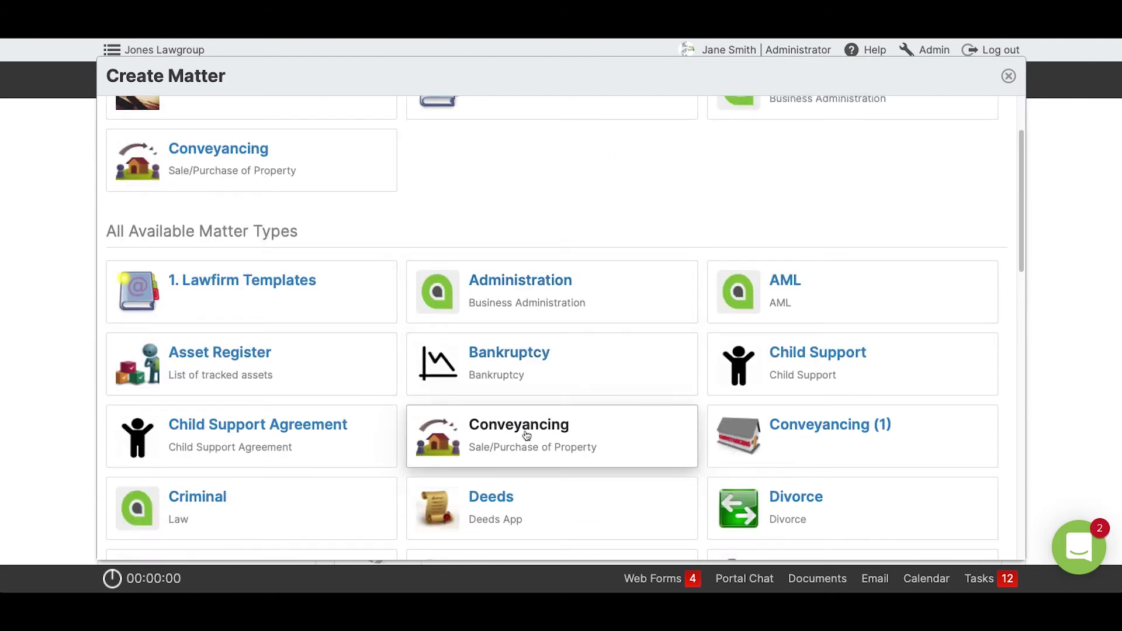
Step: Start a new Conveyancing matter and name it with the client's first name and the address of the property being sold
left_click(527, 435)
type("Natasha")
key("BackSpace")
type("ha -")
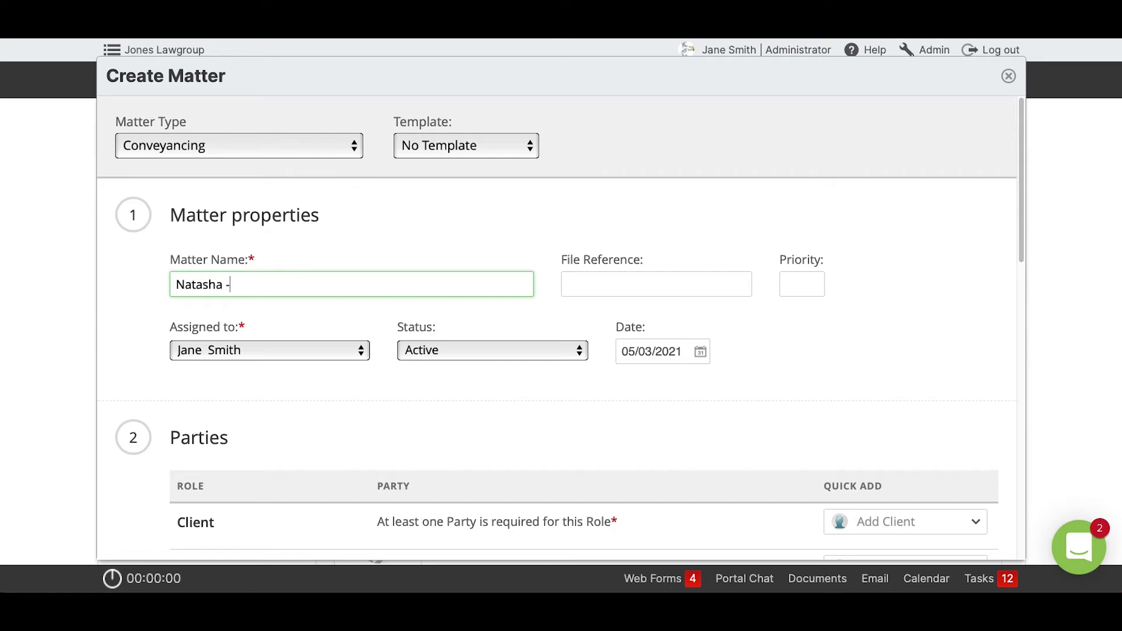
type(" sale of 234 Smith Street")
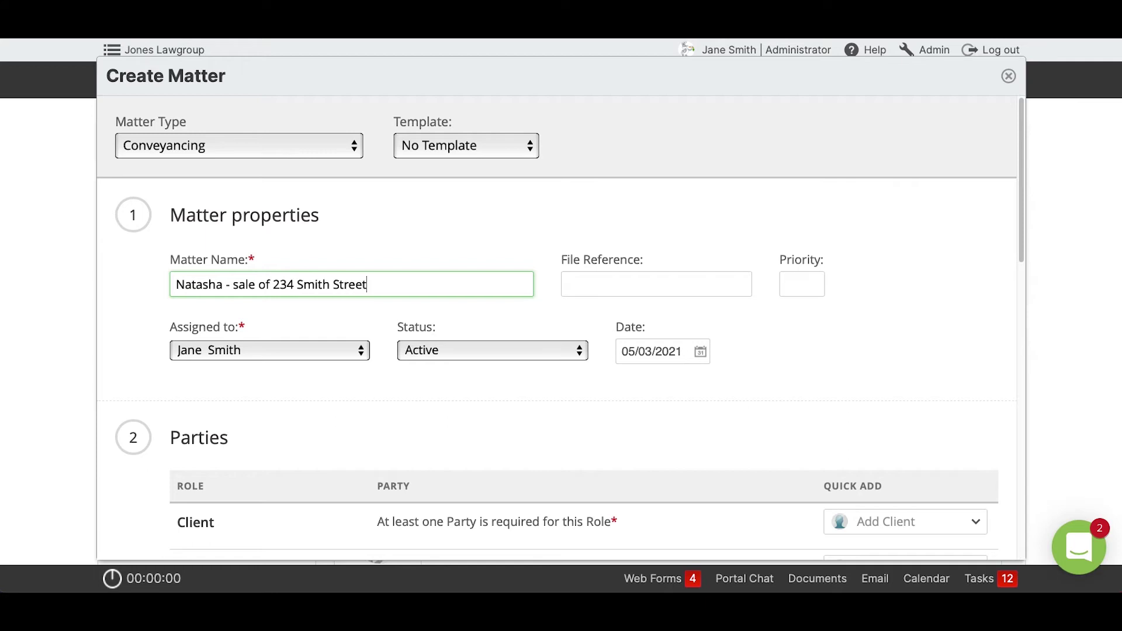
Step: Add the first contact matching the client's first name to the matter's required Client role
scroll(581, 487, "down", 3)
left_click(893, 344)
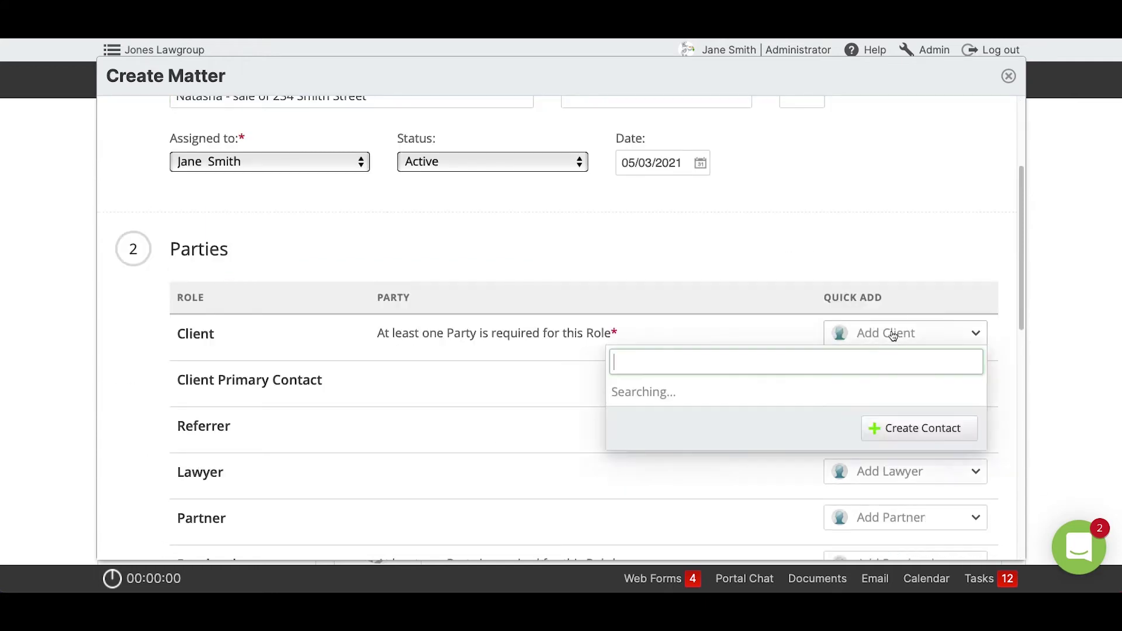
type("natas")
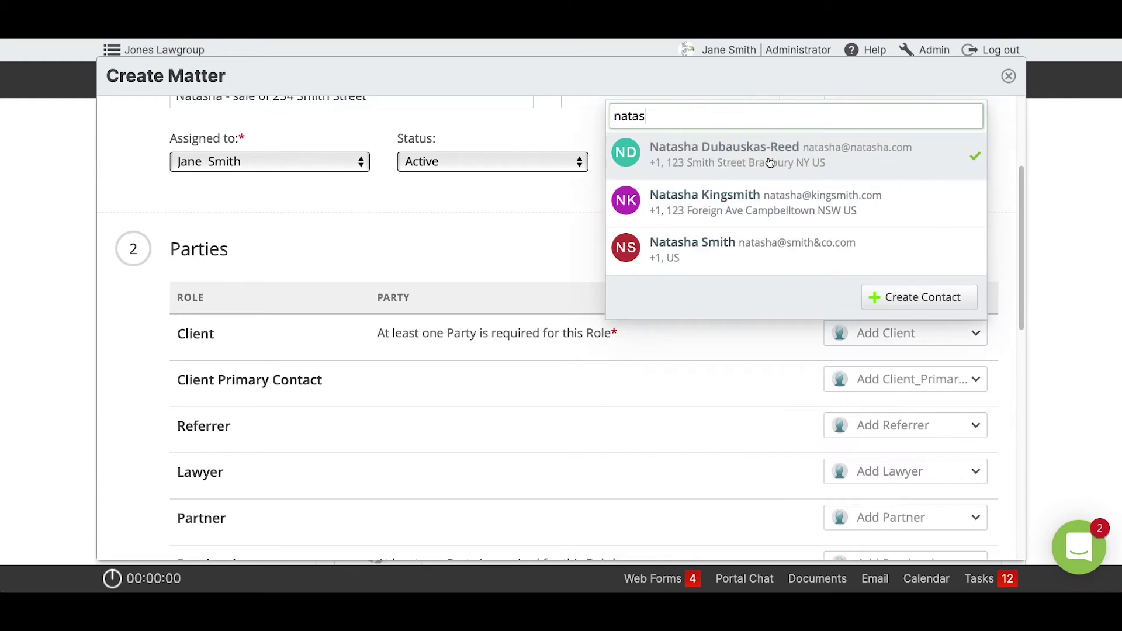
left_click(769, 164)
Step: Add the same contact to the required Paralegal role and create the matter without a file note
scroll(756, 386, "down", 2)
scroll(756, 386, "down", 2)
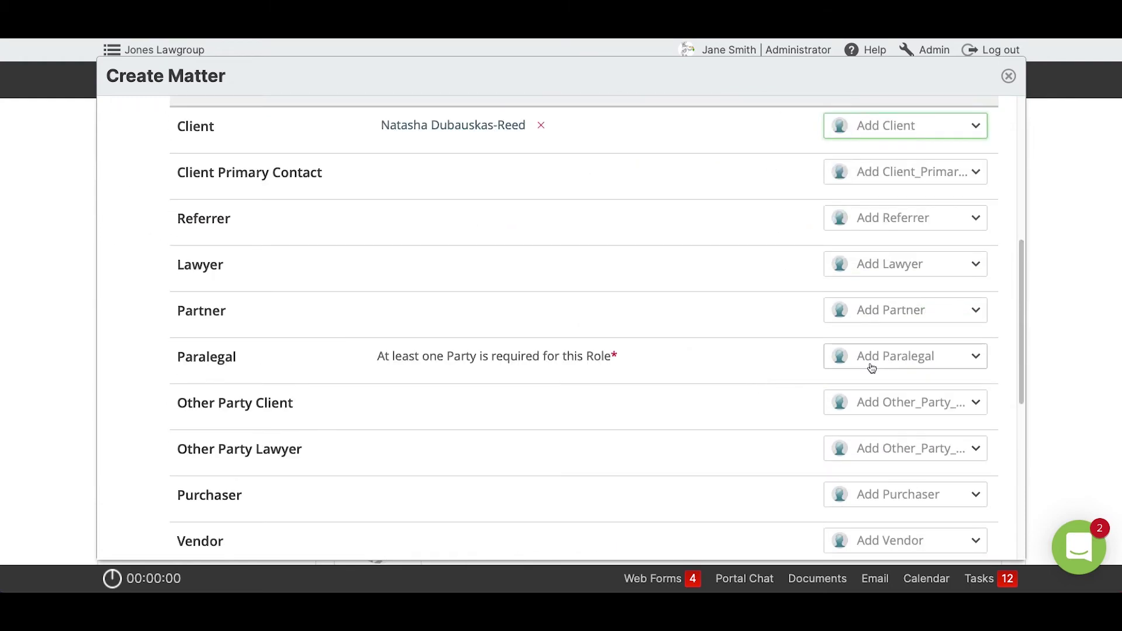
left_click(876, 358)
type("nata")
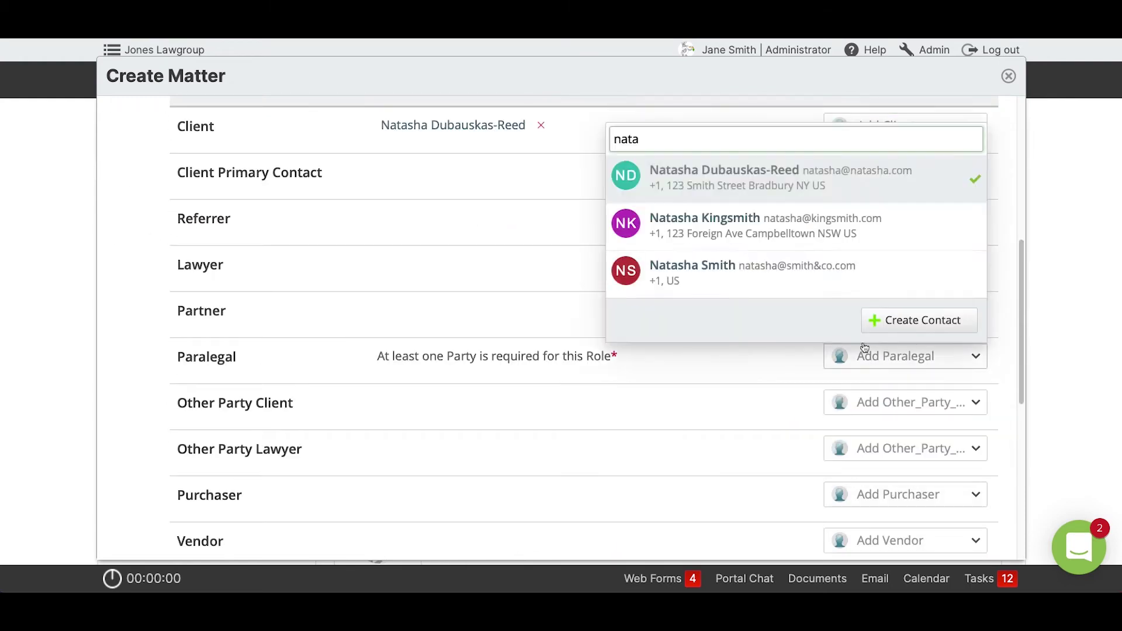
left_click(826, 188)
scroll(625, 408, "down", 7)
scroll(624, 402, "down", 1)
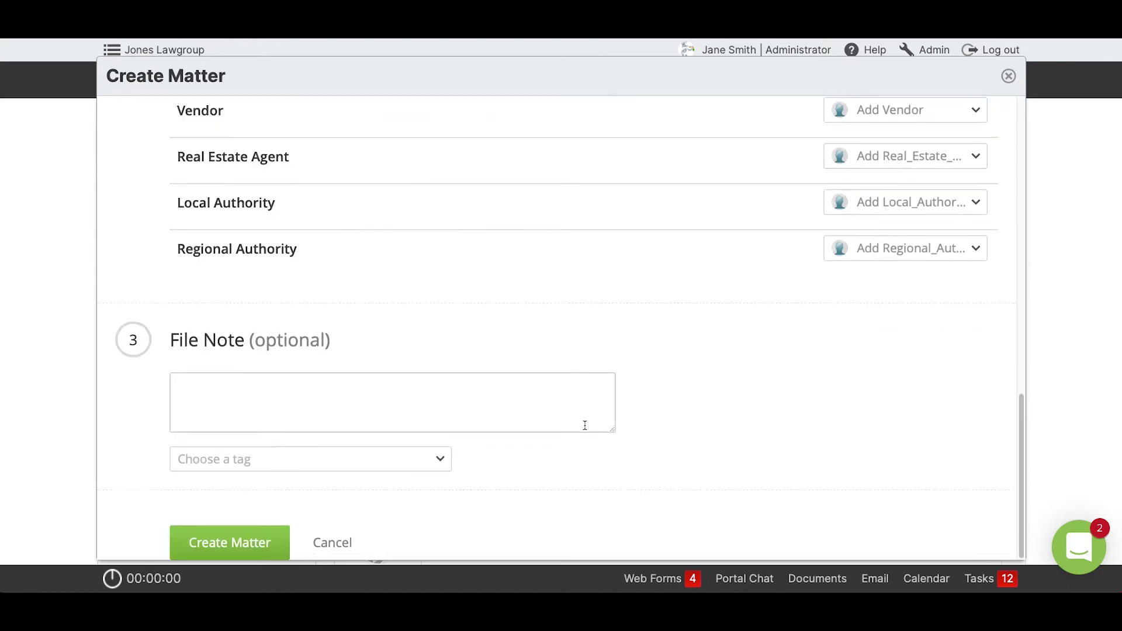
left_click(226, 542)
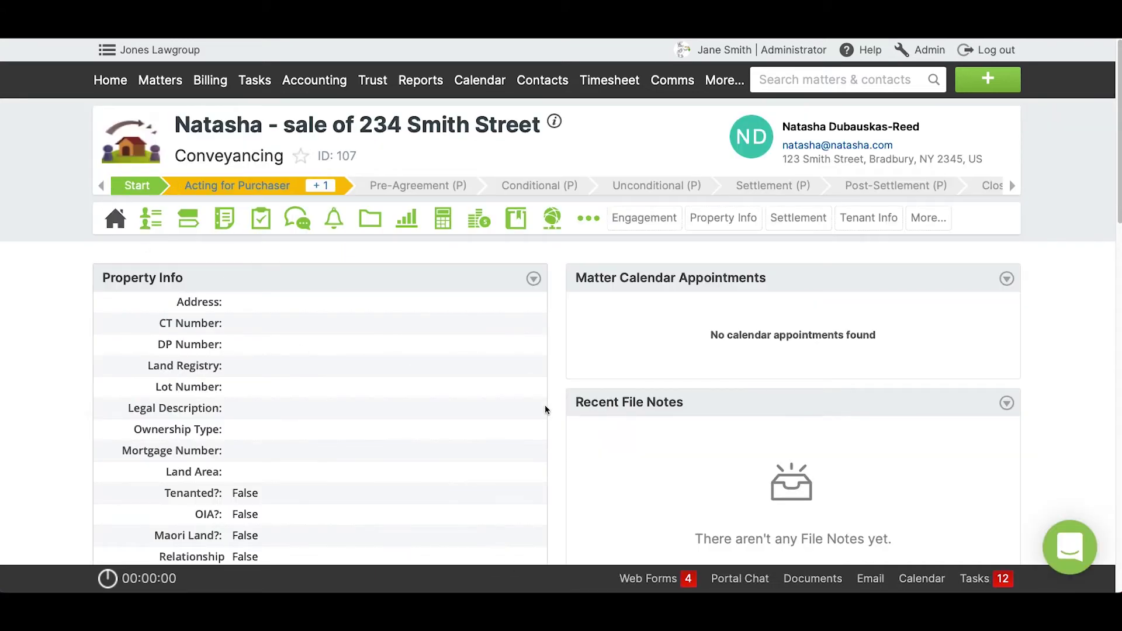
Step: Add the logged-in administrator's contact as Lawyer in the new matter's parties
scroll(877, 362, "down", 3)
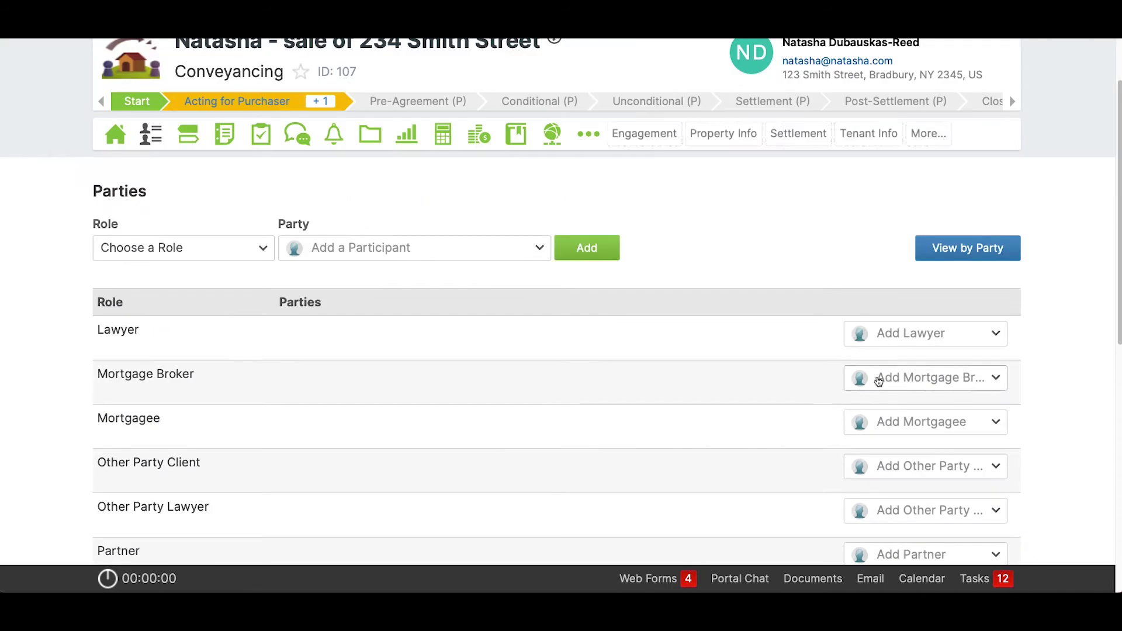
left_click(913, 336)
type("jane")
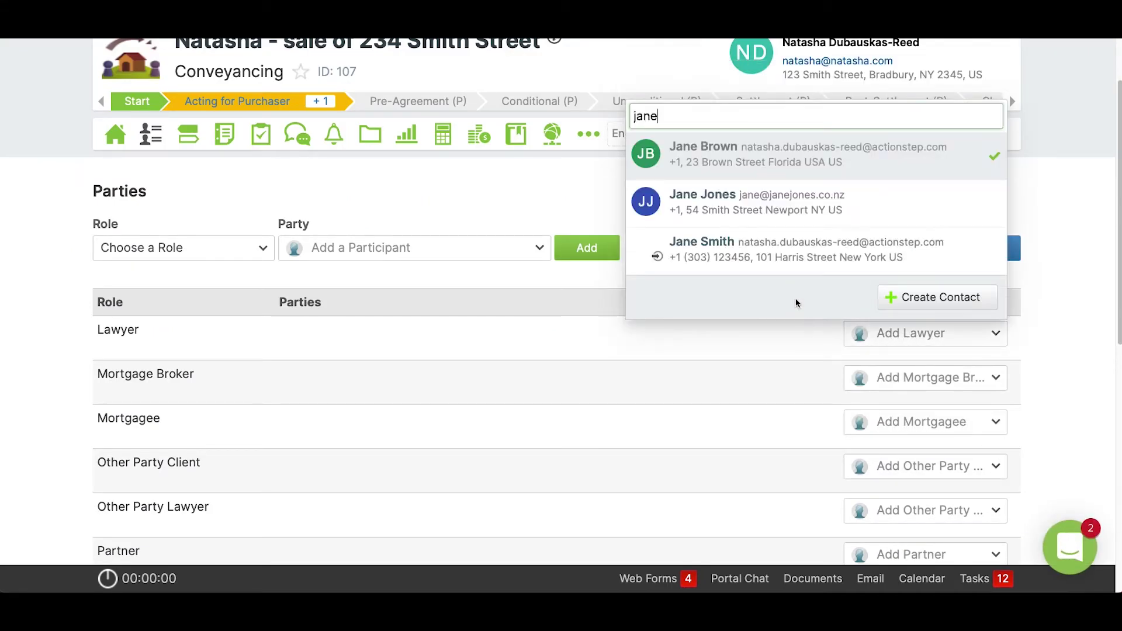
left_click(777, 255)
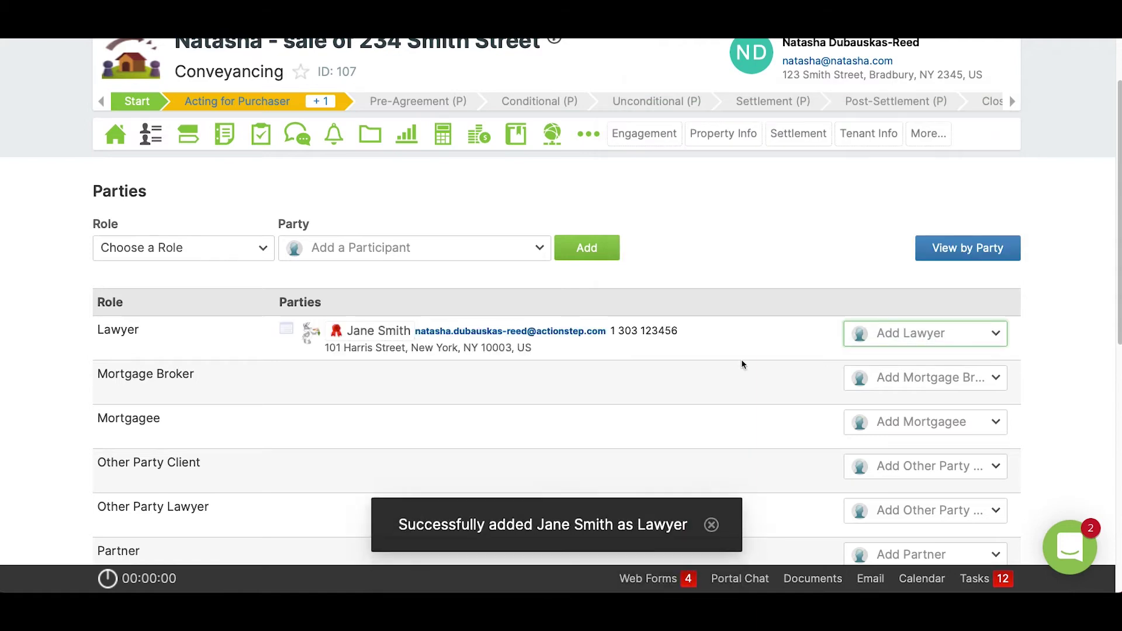
Step: Add the Jones Law Trust Current Account to the matter as its trust account and save it
scroll(726, 376, "up", 3)
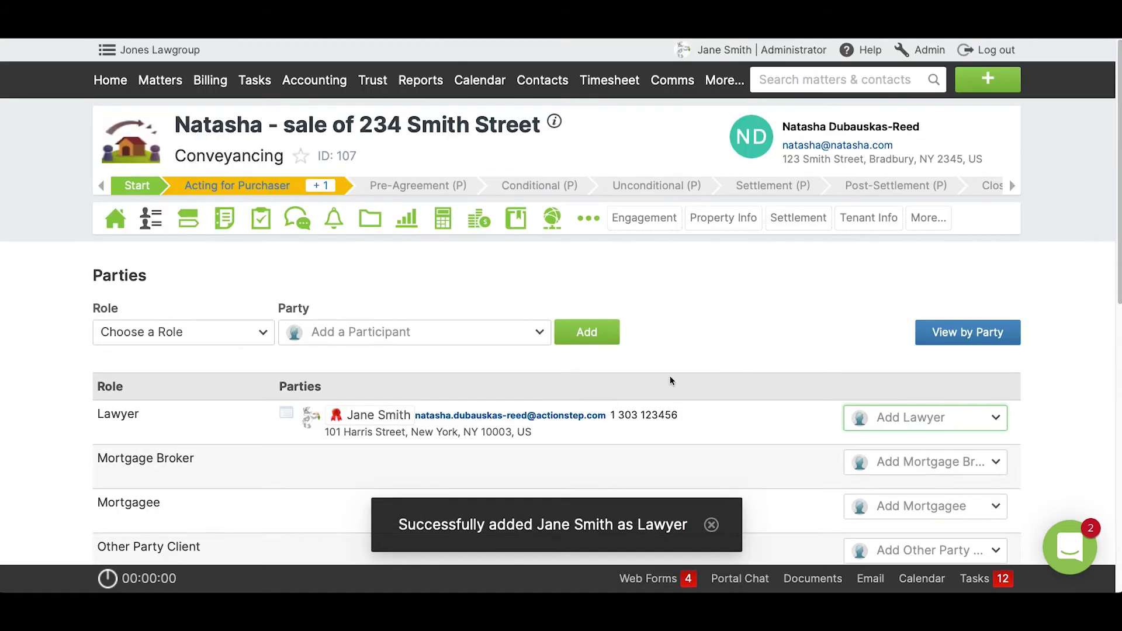
left_click(479, 221)
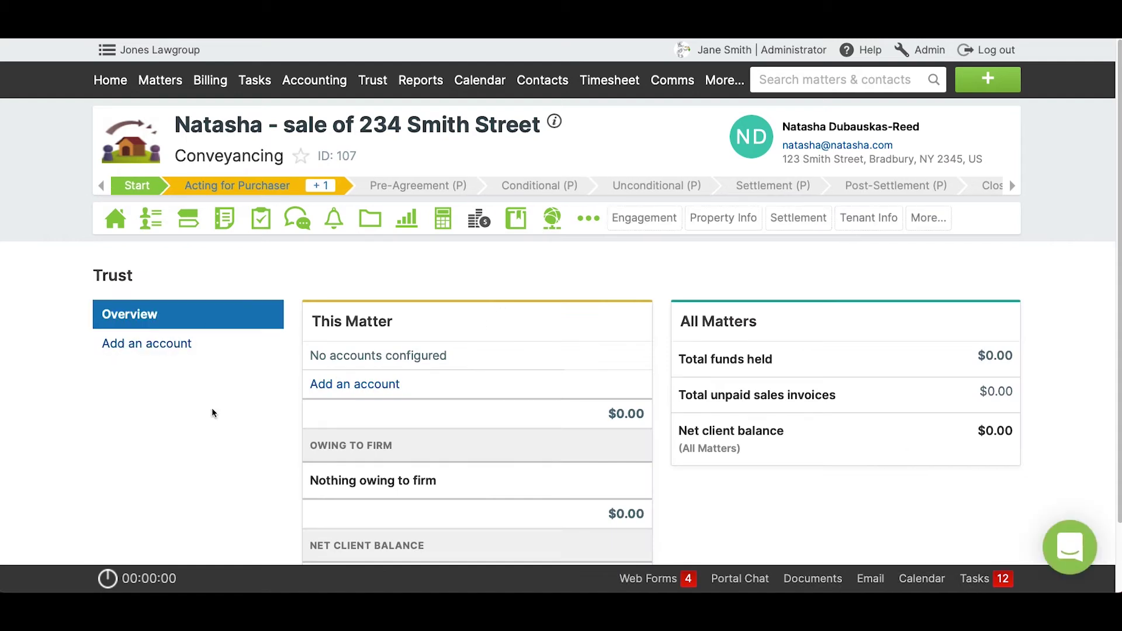
left_click(373, 384)
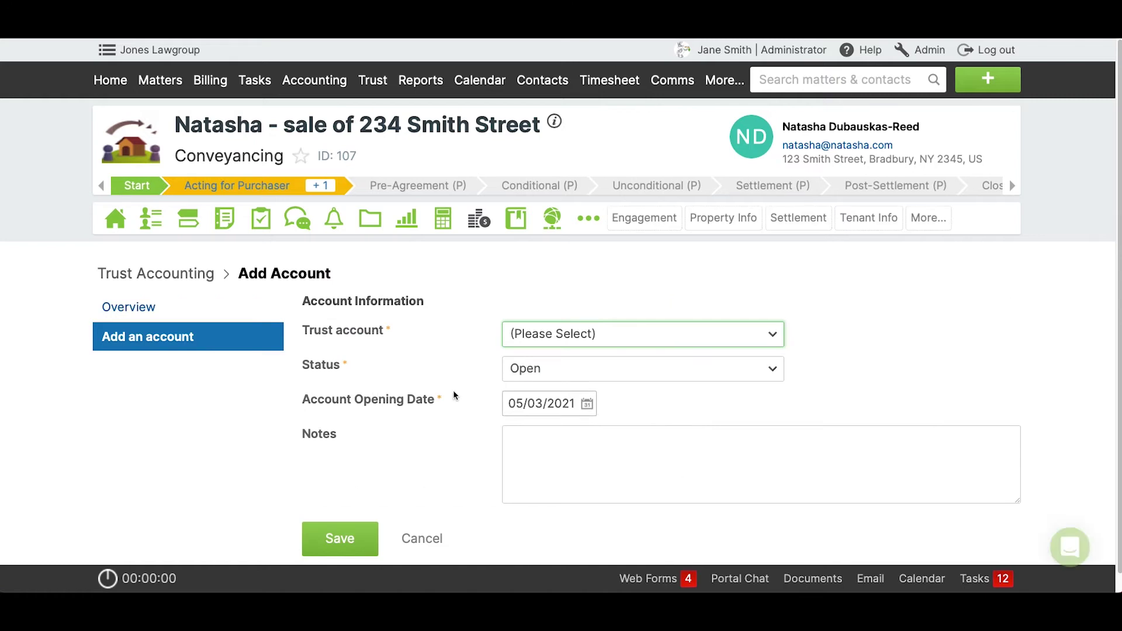
left_click(576, 334)
left_click(575, 343)
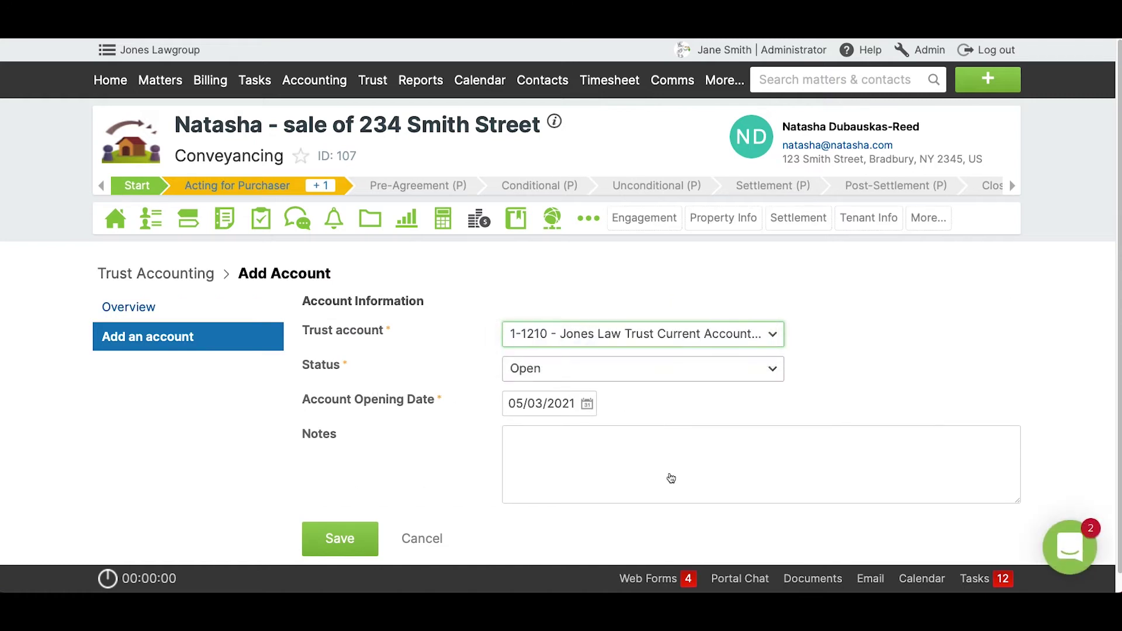
left_click(338, 539)
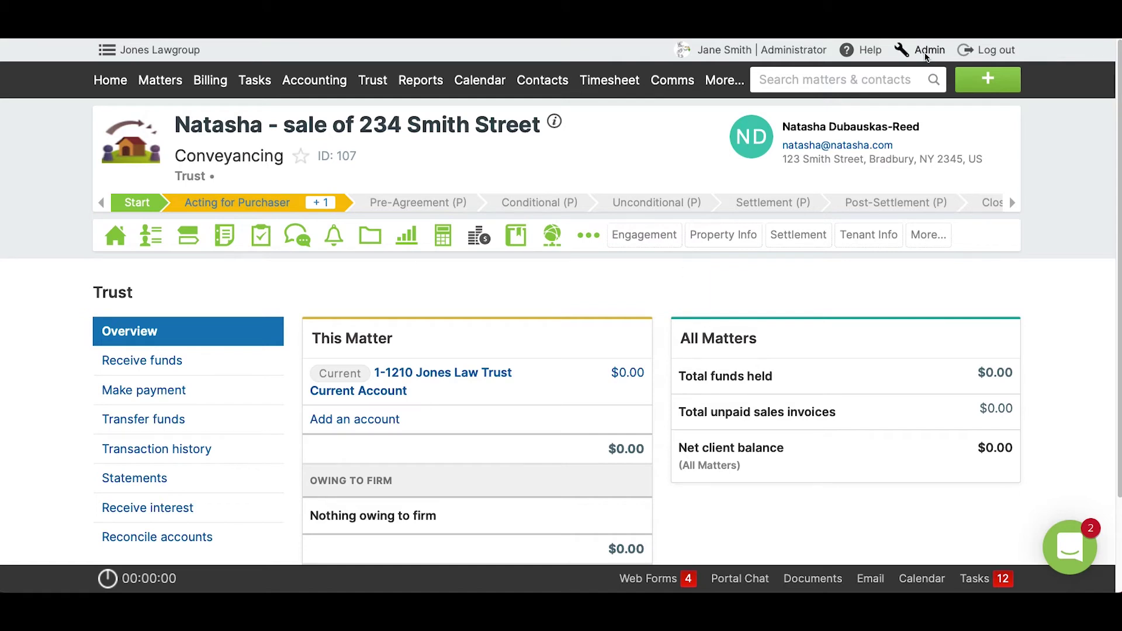
Step: Open the workflow settings of the Conveyancing matter type in the administration area
left_click(927, 57)
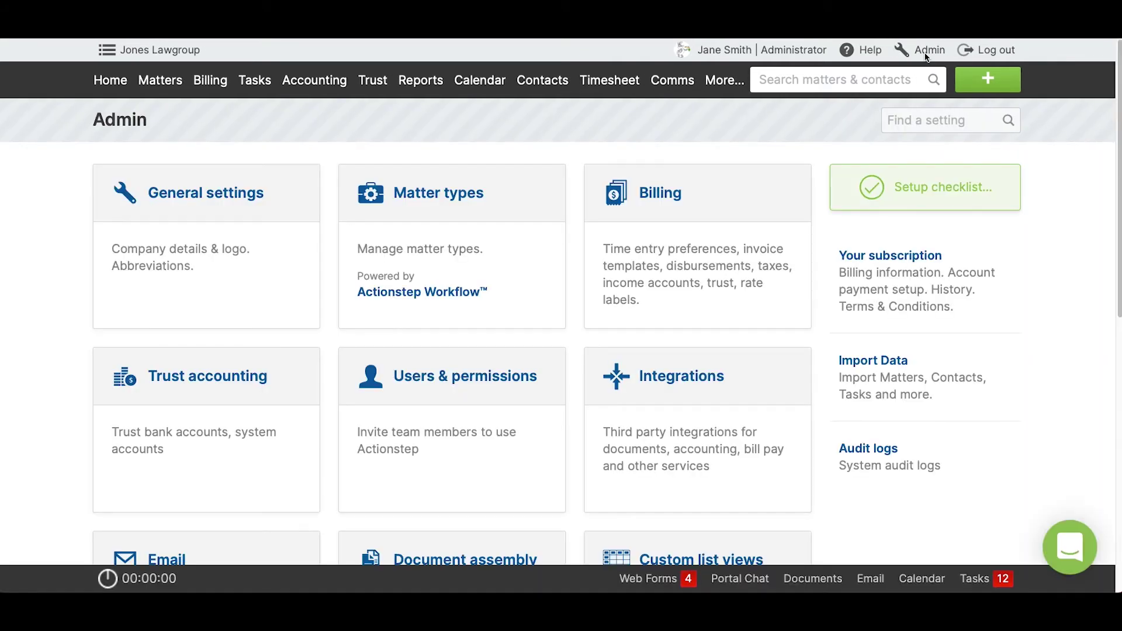
left_click(409, 200)
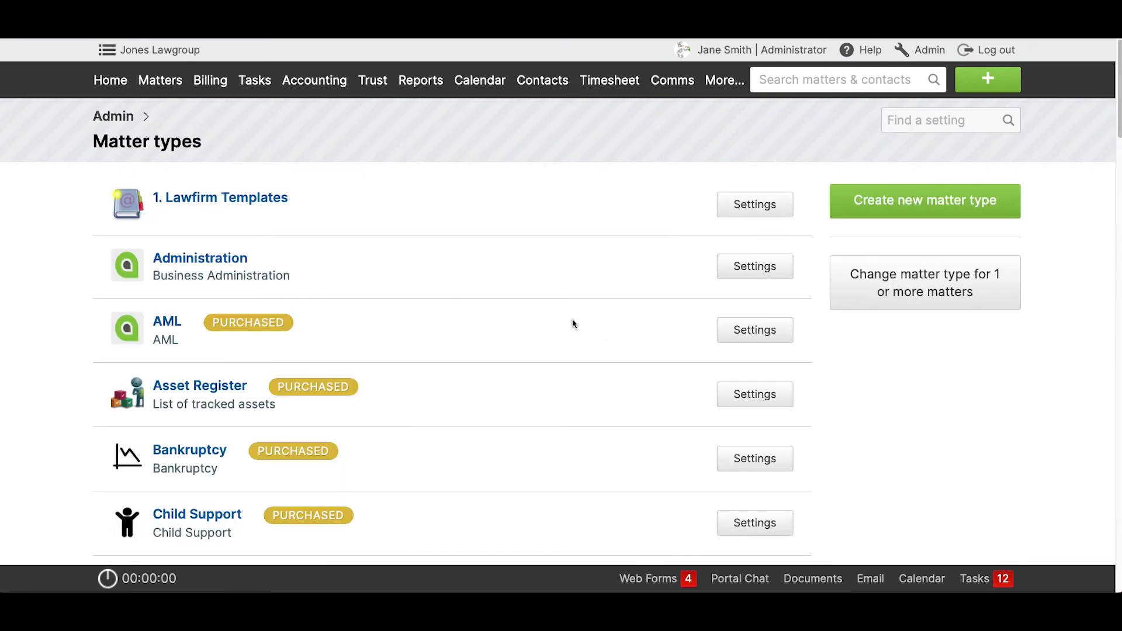
scroll(304, 389, "down", 3)
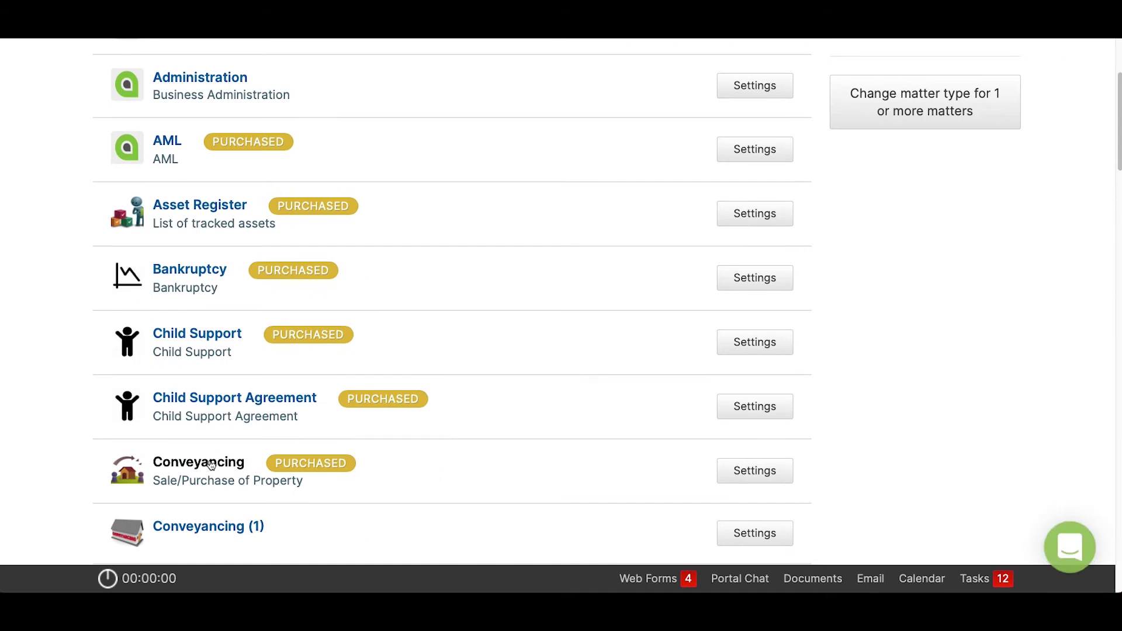
left_click(469, 486)
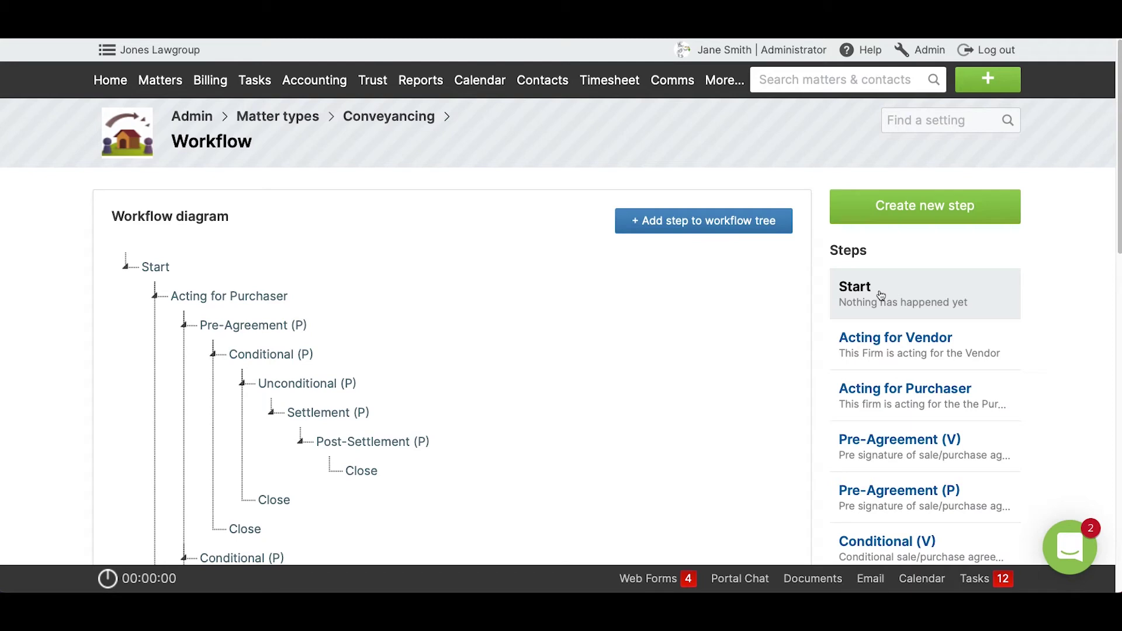
Step: Open the Start workflow step for editing and turn on its Trust accounting data step action
left_click(881, 295)
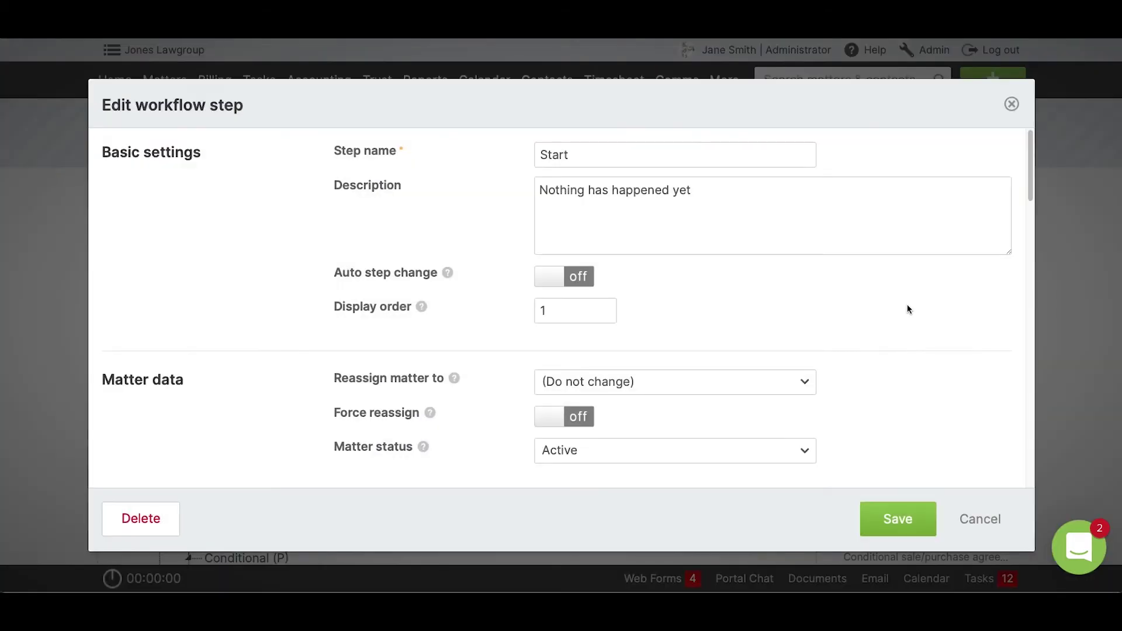
scroll(760, 316, "down", 5)
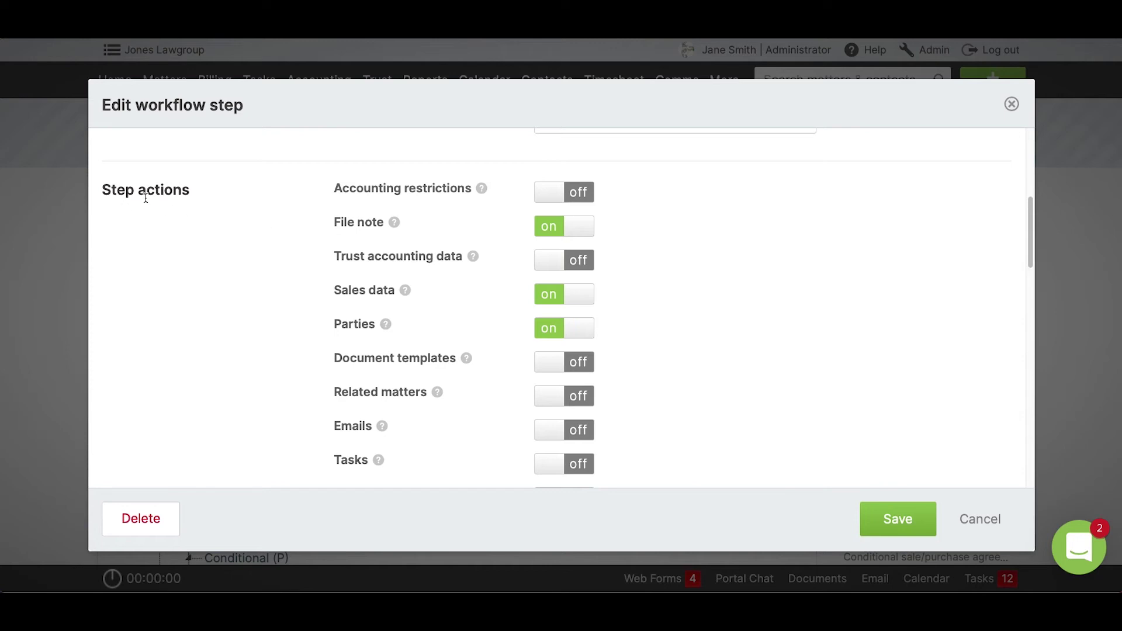
left_click(331, 253)
left_click_drag(332, 253, 493, 269)
left_click(555, 257)
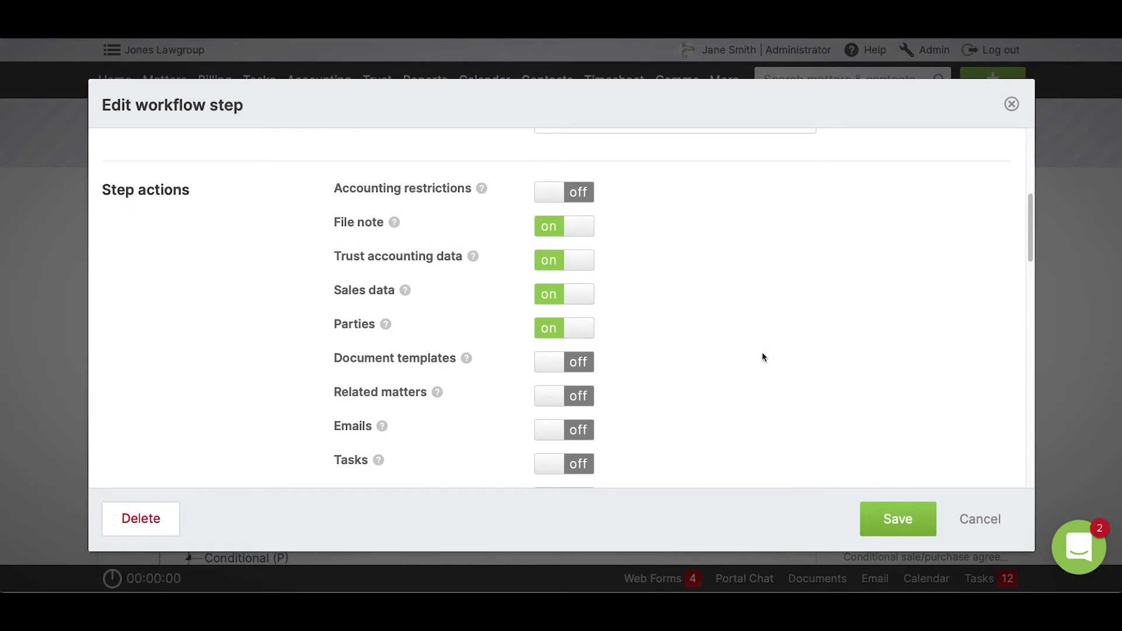
Step: Set the trust accounting Current account option to Required and save the Start workflow step
scroll(763, 357, "down", 2)
scroll(763, 357, "down", 3)
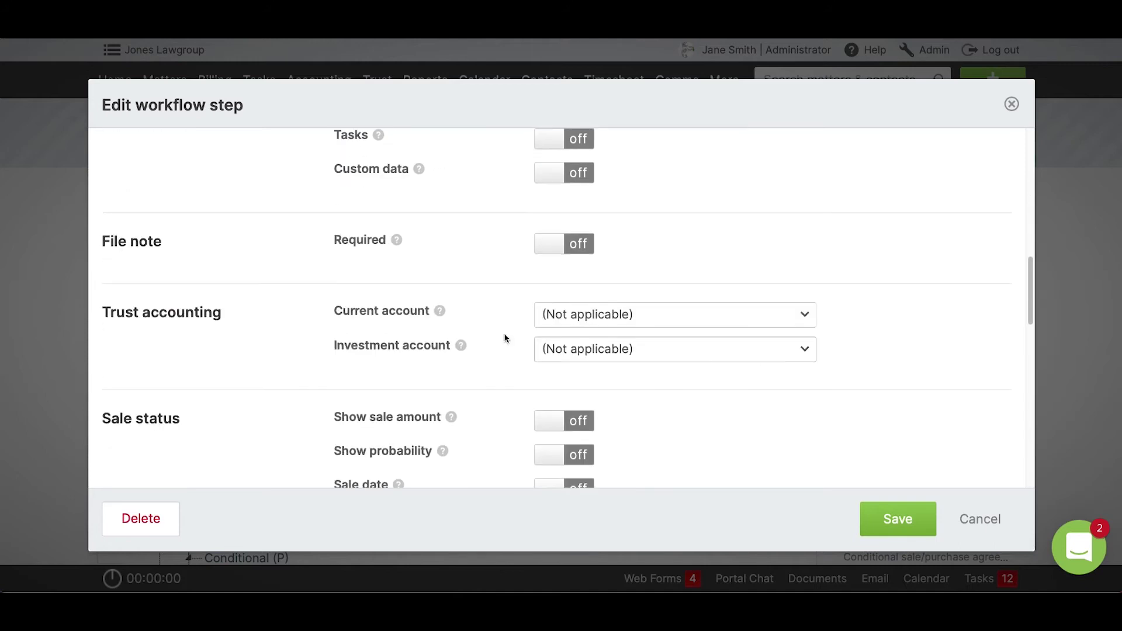
left_click(622, 319)
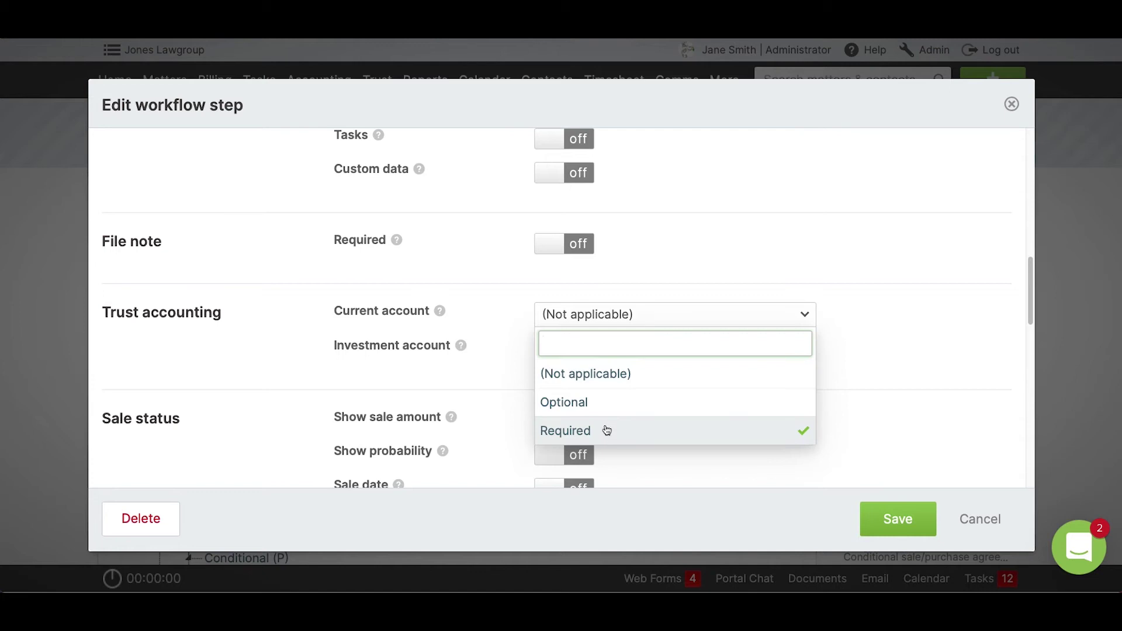
left_click(607, 430)
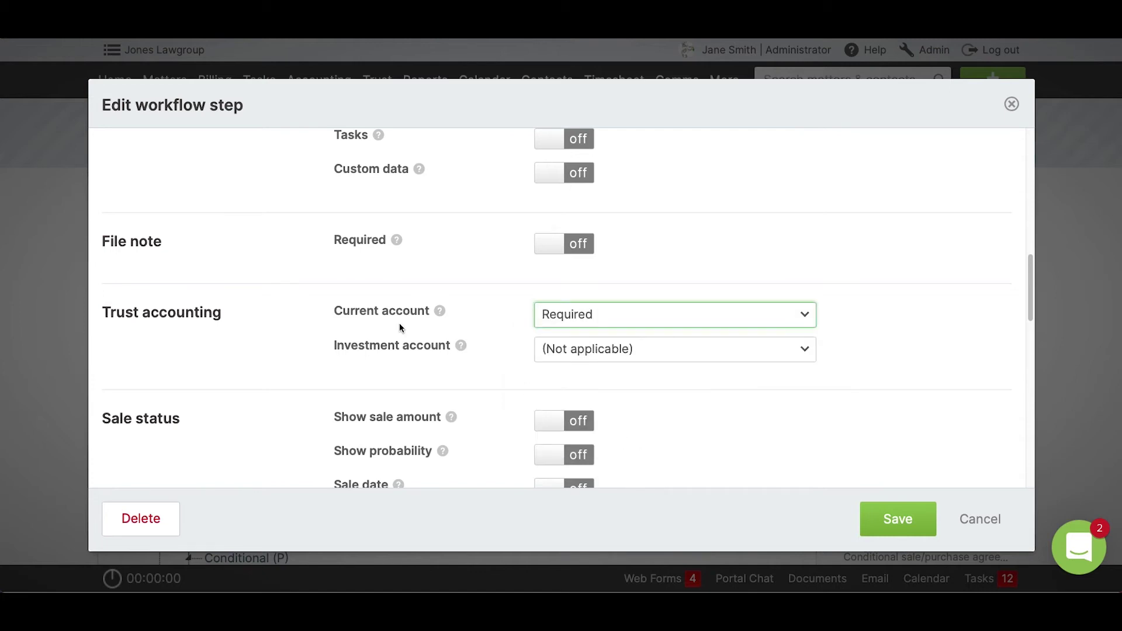
left_click(711, 400)
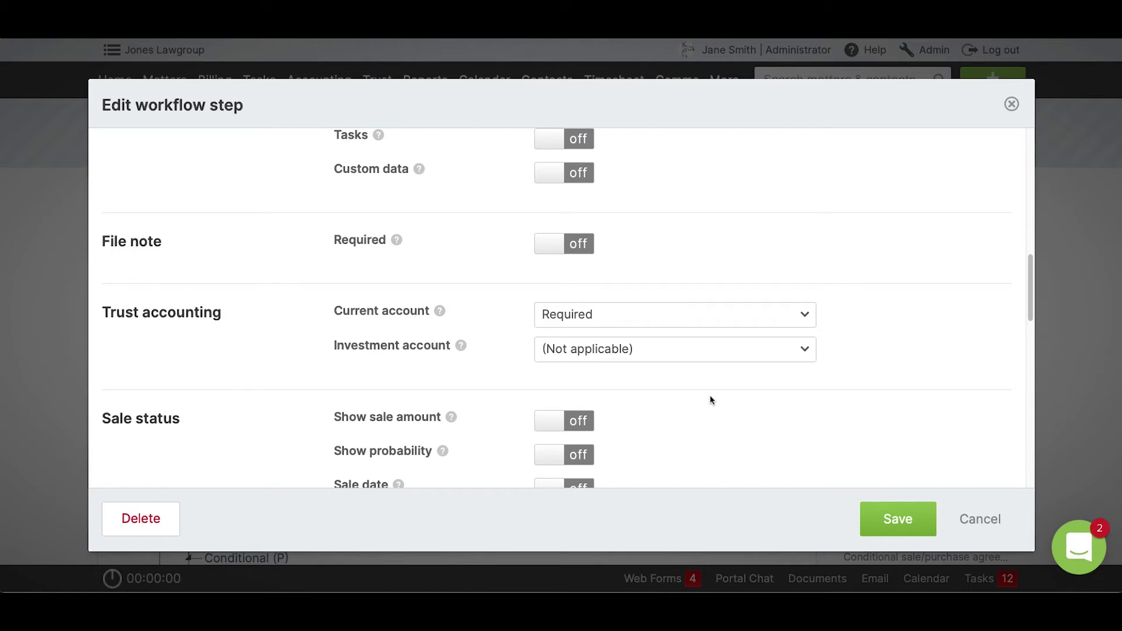
left_click(705, 314)
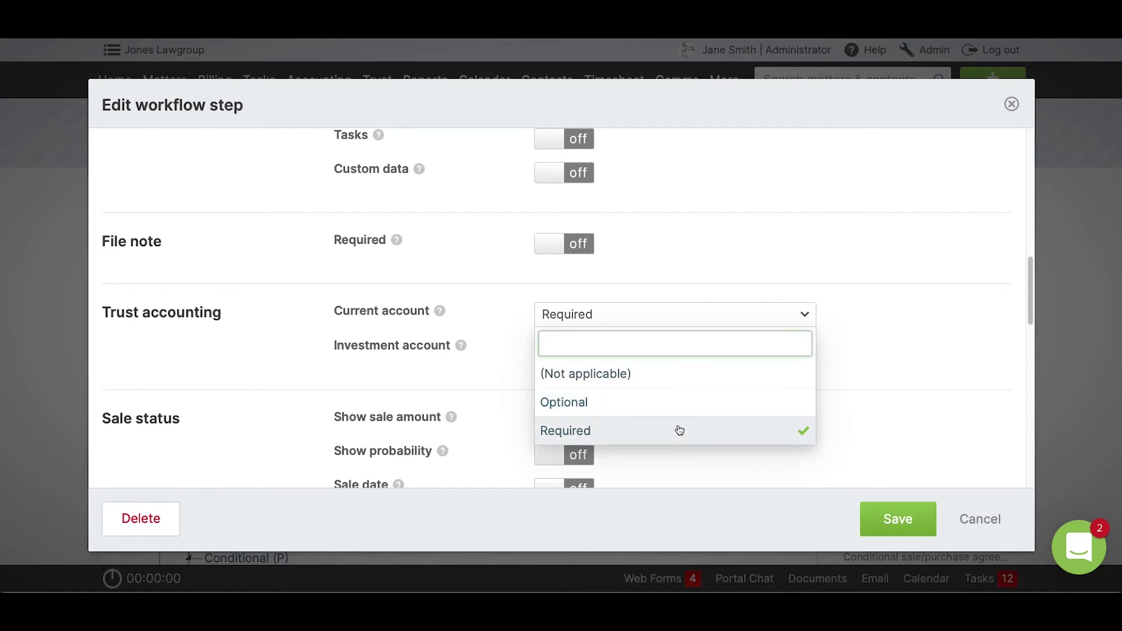
left_click(677, 430)
left_click(898, 520)
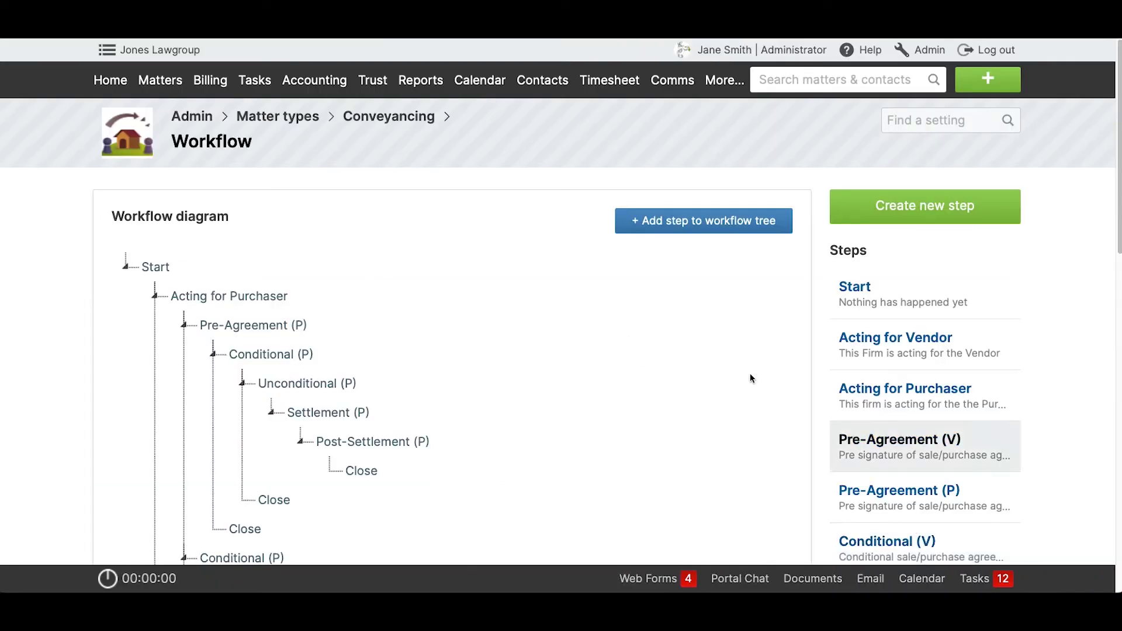
Step: Start another Conveyancing matter and name it with the client's first name and the second property's address
left_click(987, 81)
left_click(644, 174)
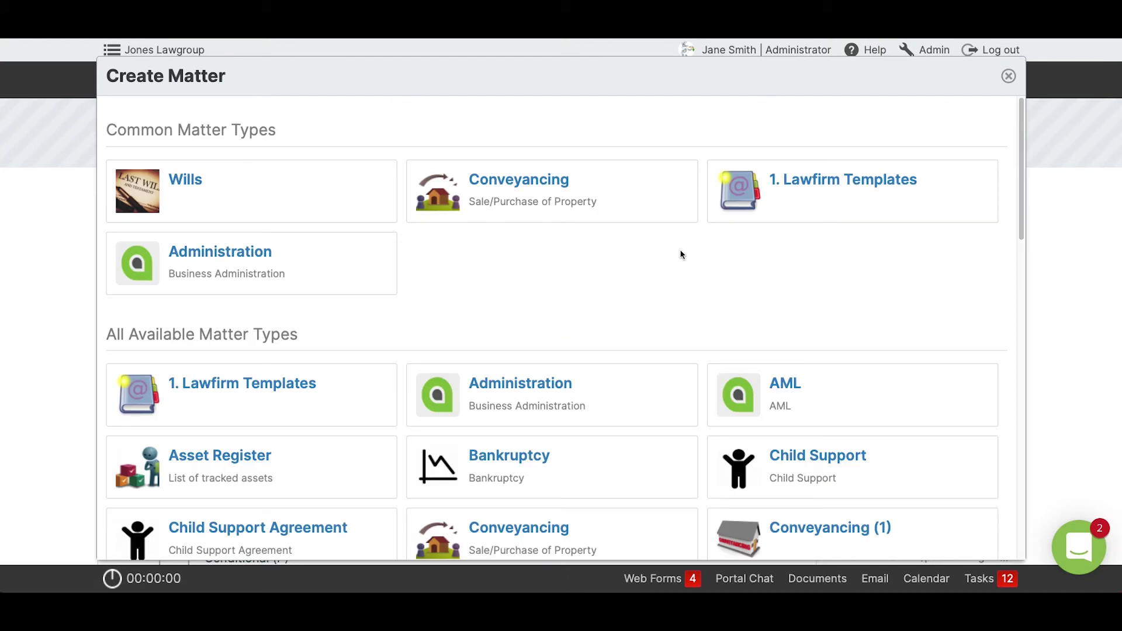
left_click(584, 210)
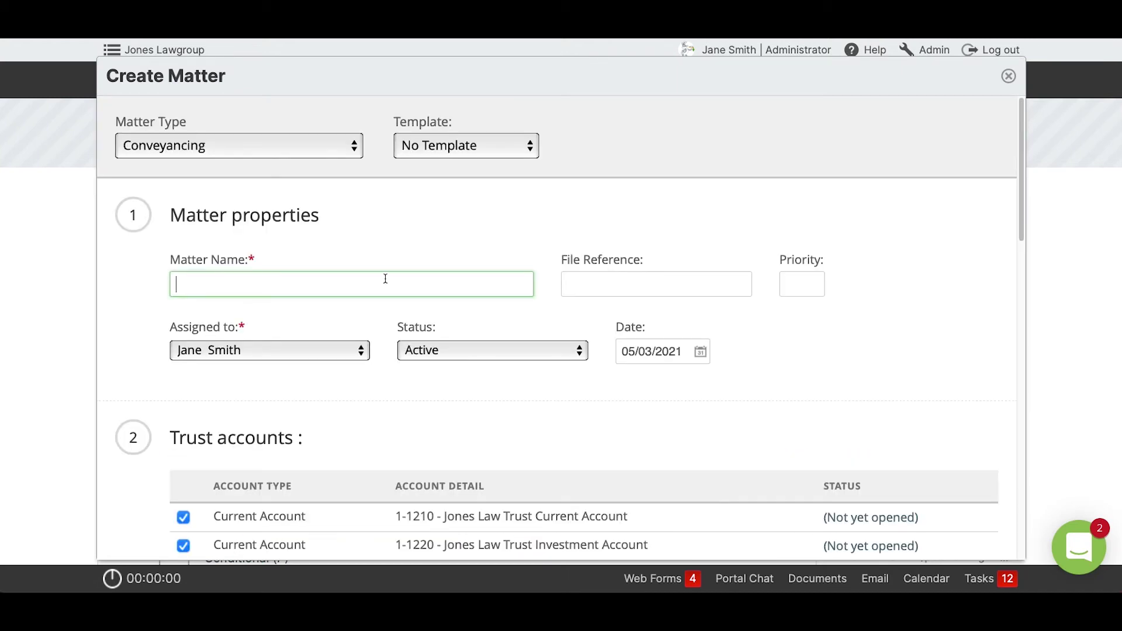
type("Natasha - 678 Smith Street")
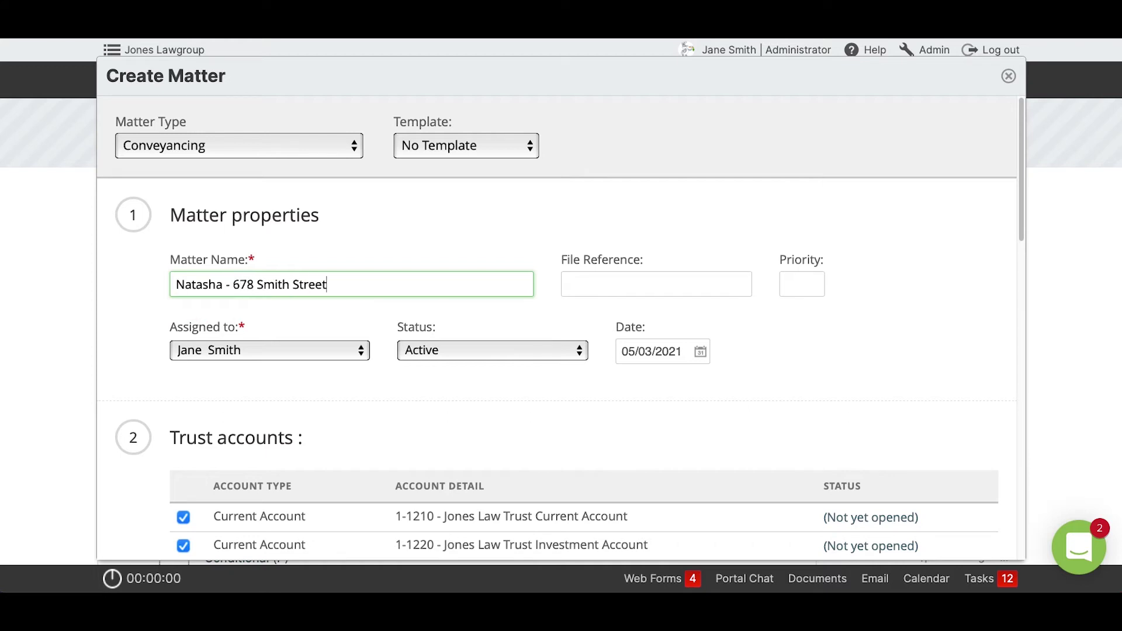
Step: Deselect the Jones Law Trust Investment Account for the new matter, keeping the Jones Law Trust Current Account selected
scroll(703, 414, "down", 4)
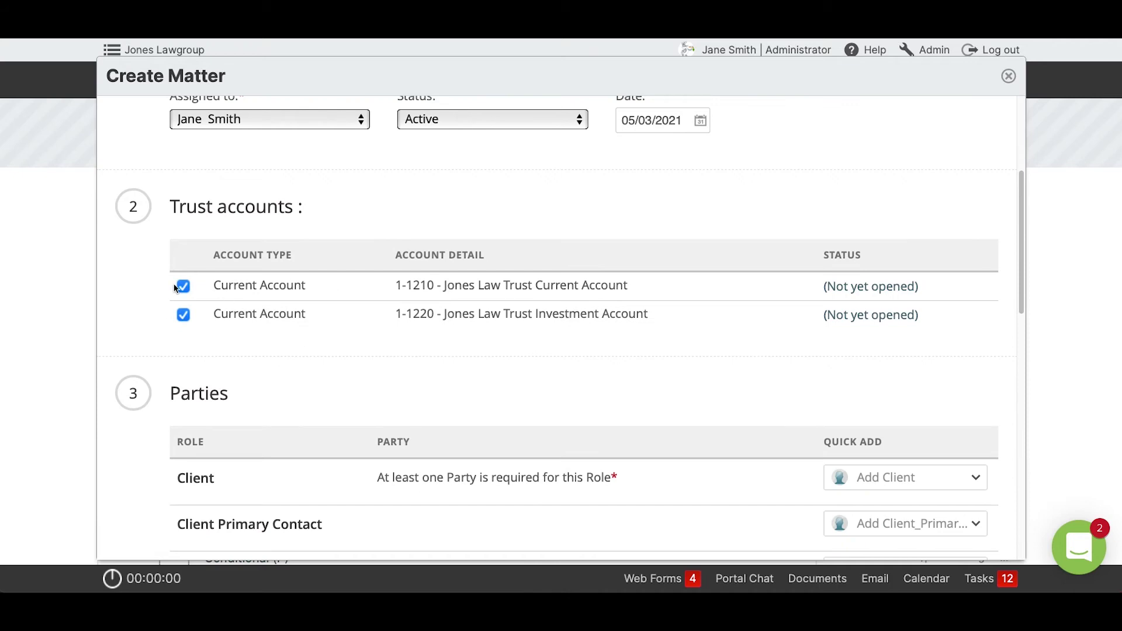
left_click(183, 314)
left_click(182, 288)
left_click(182, 290)
Step: Add the contact with the client's first name and a double-barrelled surname to the new matter in the Client role
scroll(766, 437, "down", 4)
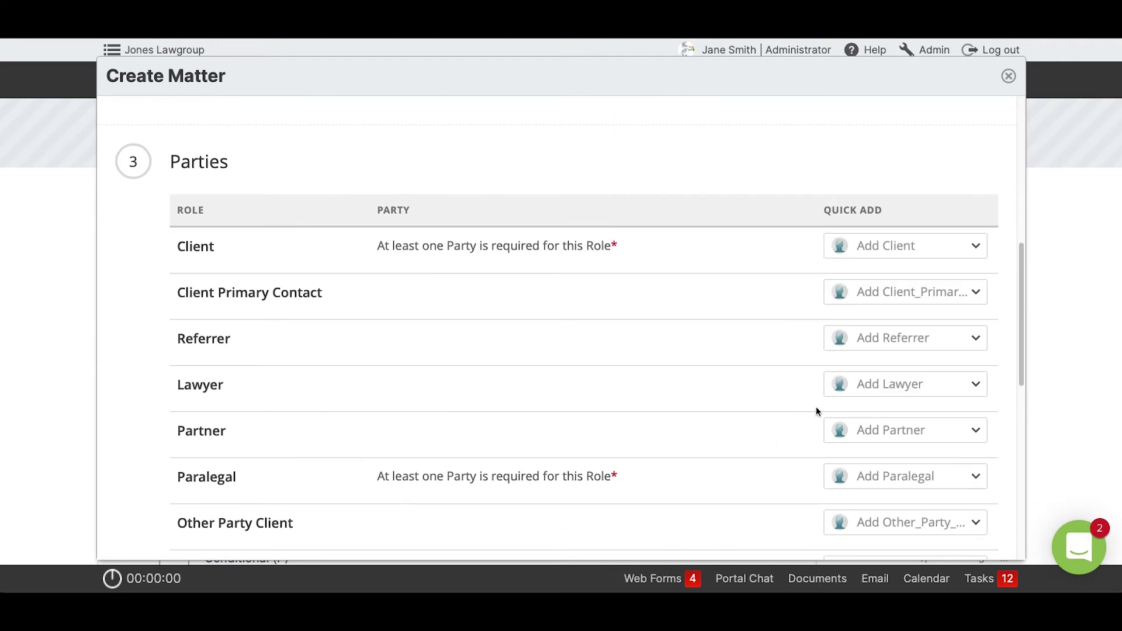
left_click(897, 246)
type("nata")
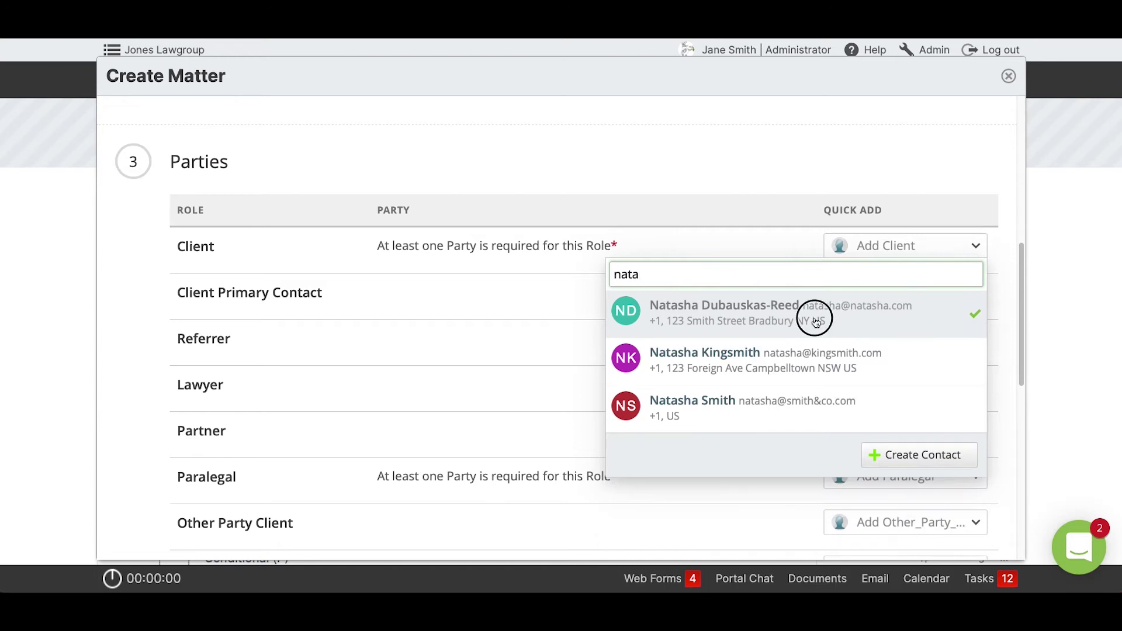
left_click(815, 320)
Step: Add the same contact in the required Paralegal role and create the Conveyancing matter
scroll(810, 473, "down", 4)
left_click(888, 240)
type("nata")
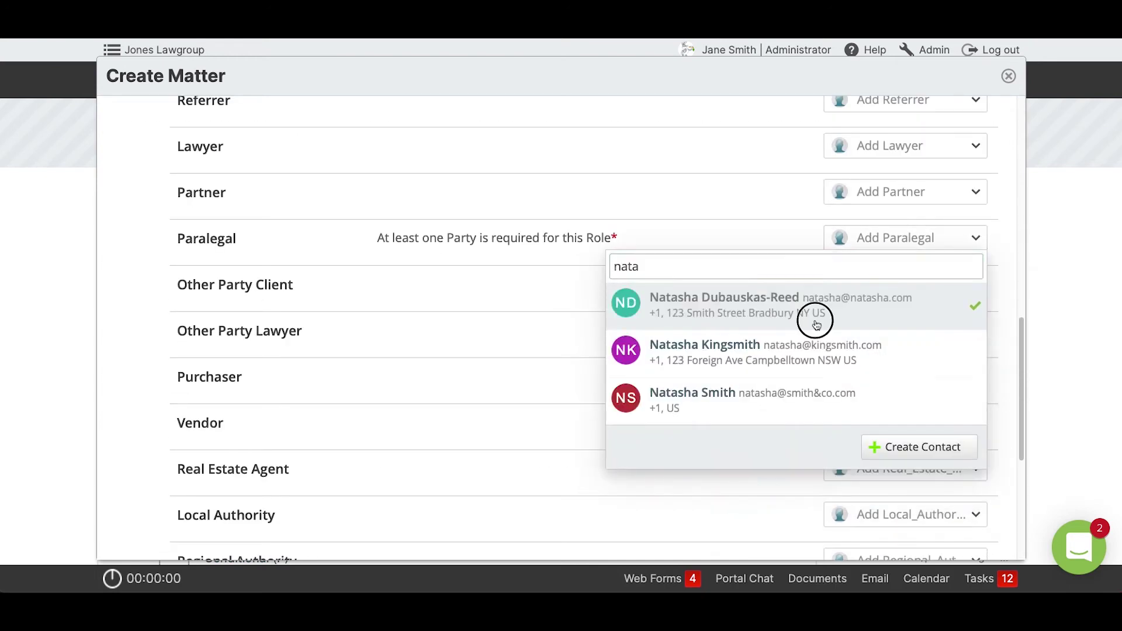
left_click(817, 323)
scroll(491, 465, "down", 5)
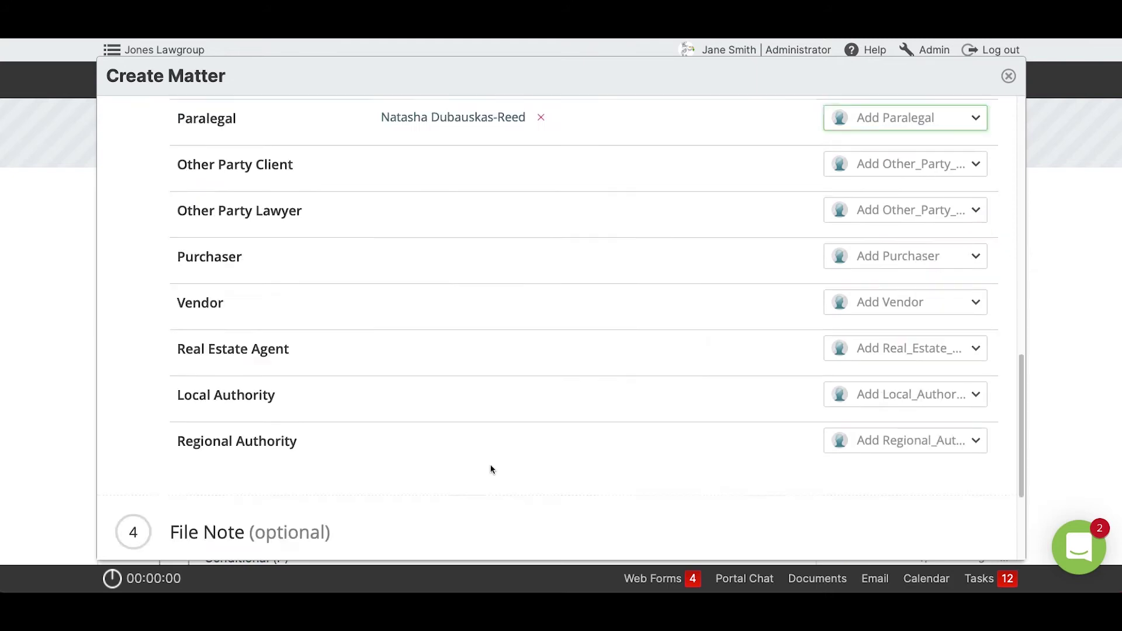
left_click(261, 541)
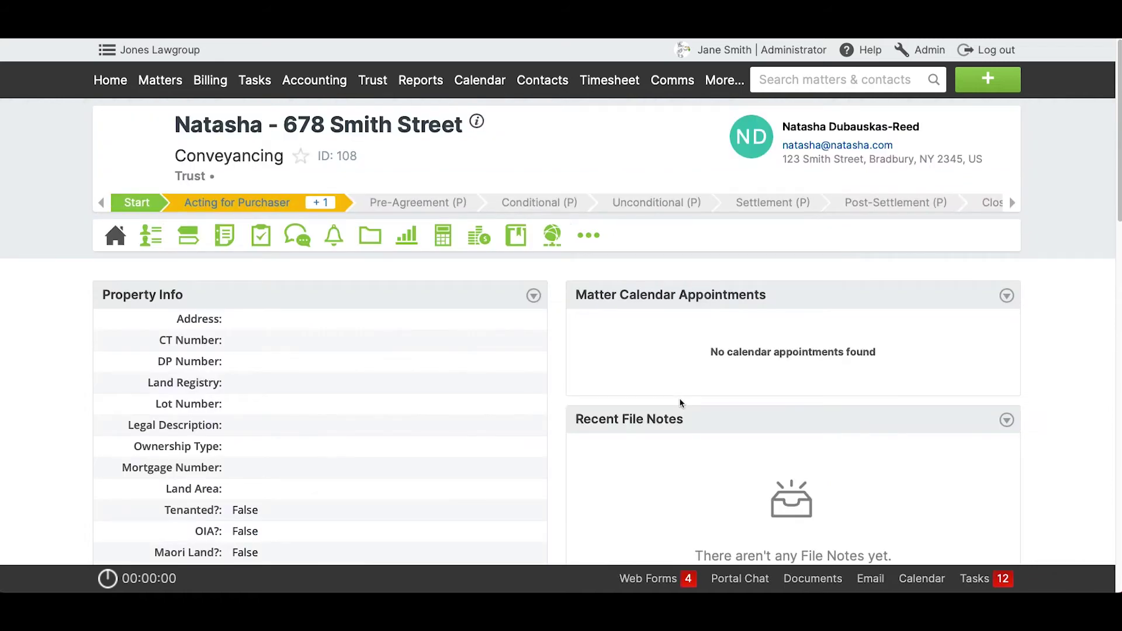
left_click(467, 240)
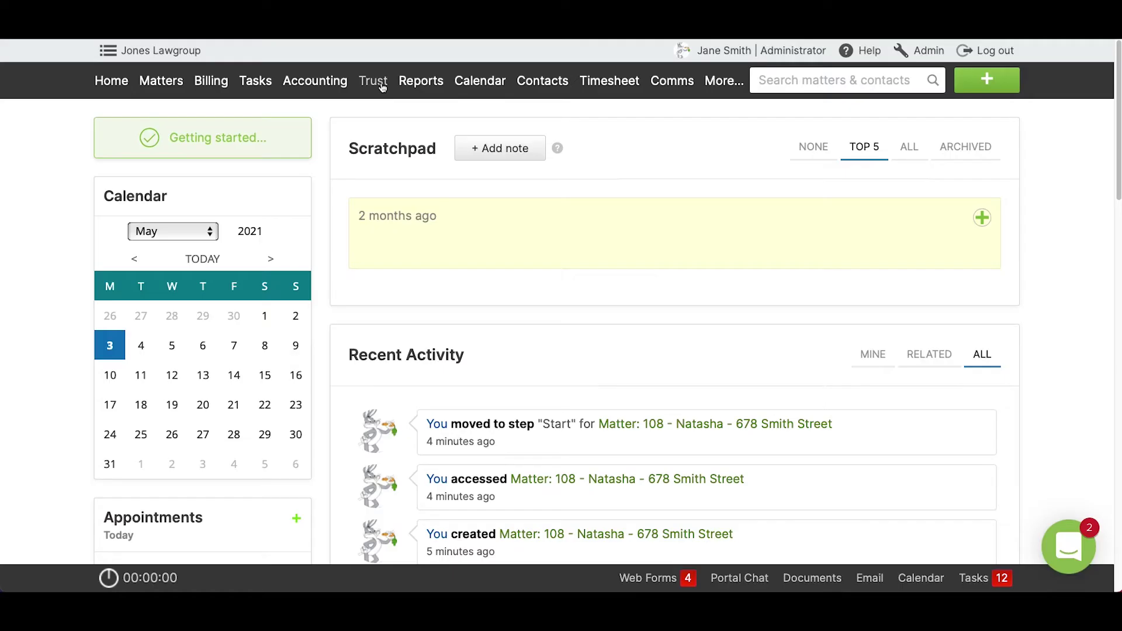
Step: In a multi-invoice trust payment from the Trust Current account, apply the available trust funds to all invoices to pay
left_click(377, 82)
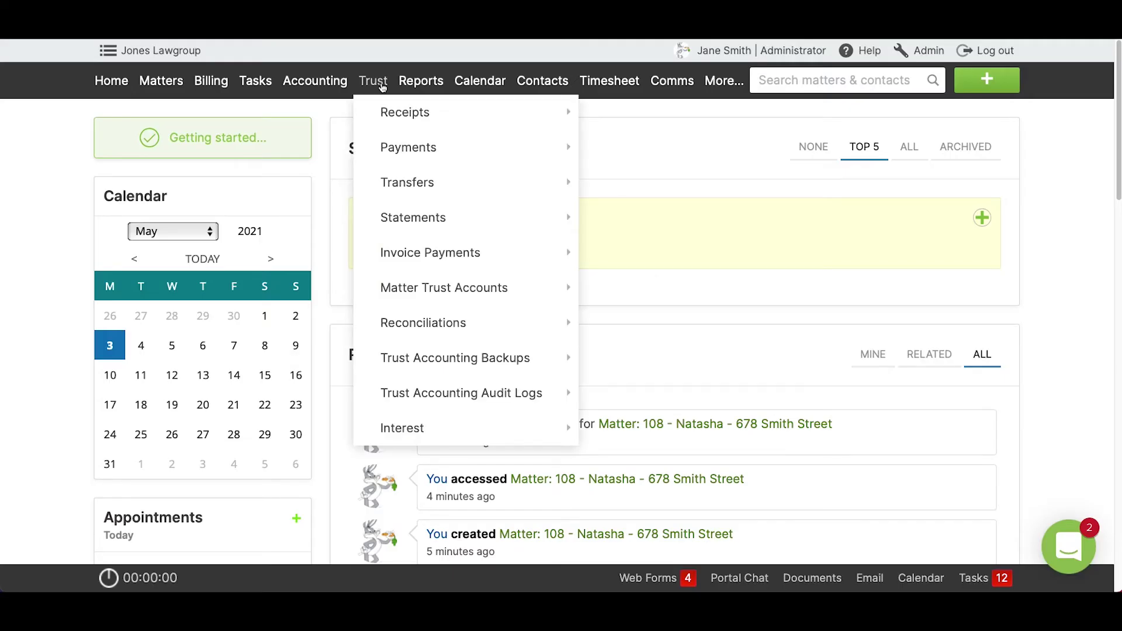
mouse_move(414, 257)
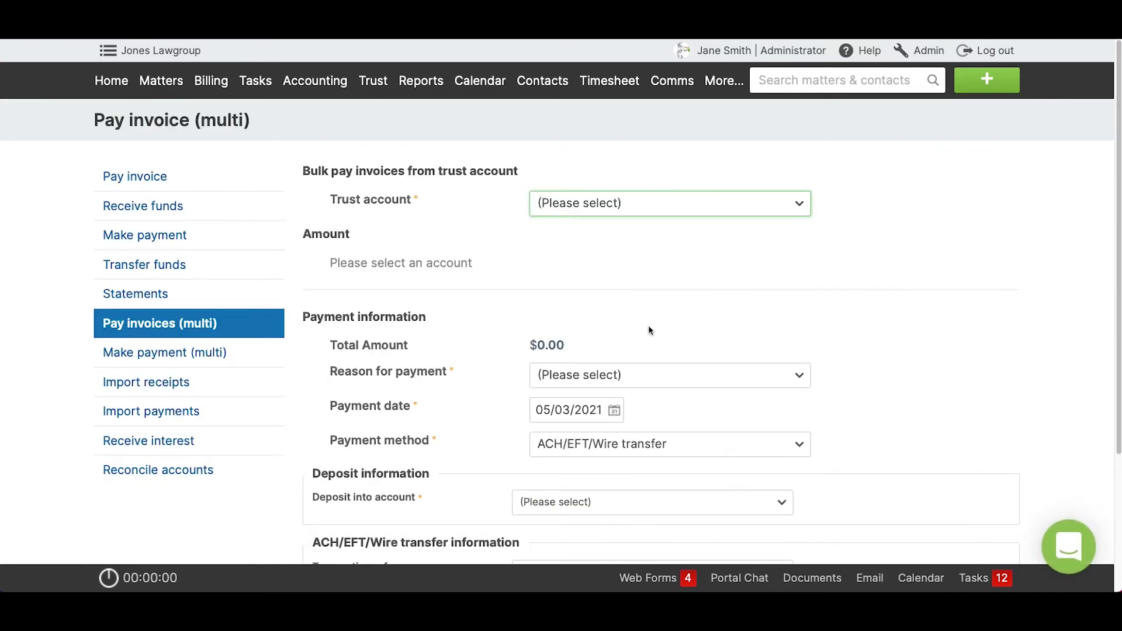
left_click(608, 207)
left_click(608, 213)
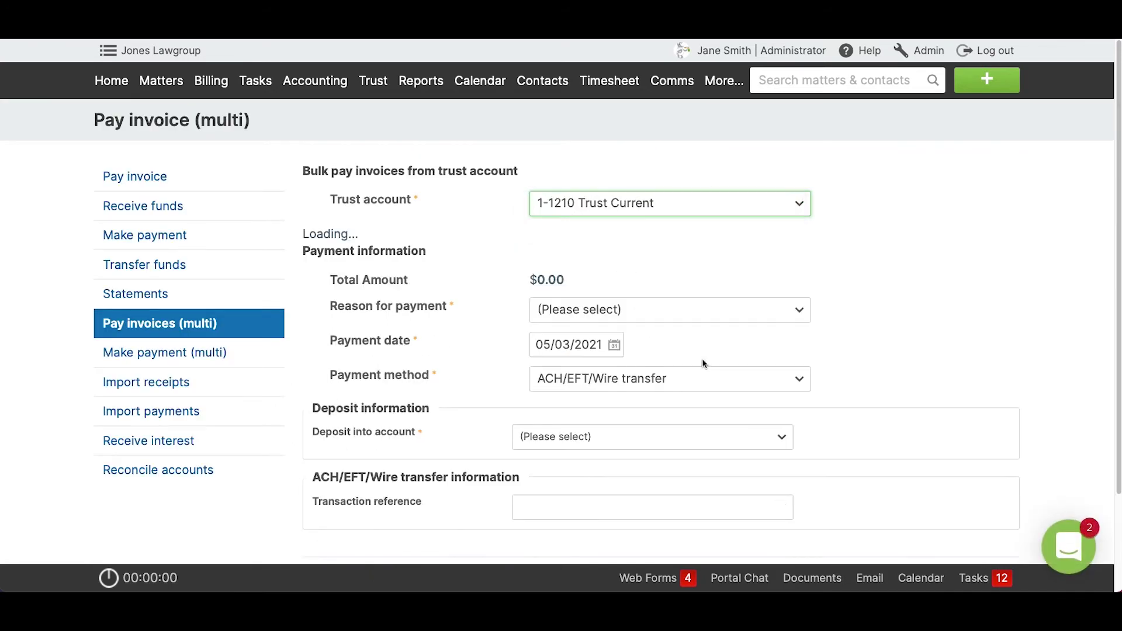
scroll(626, 409, "down", 2)
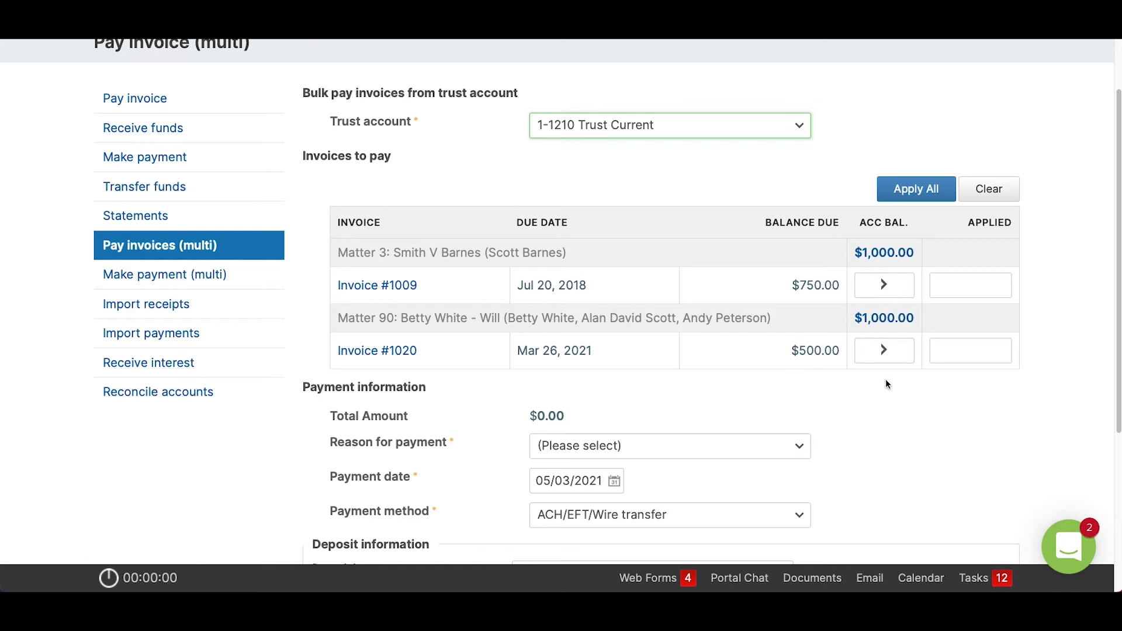
left_click(916, 189)
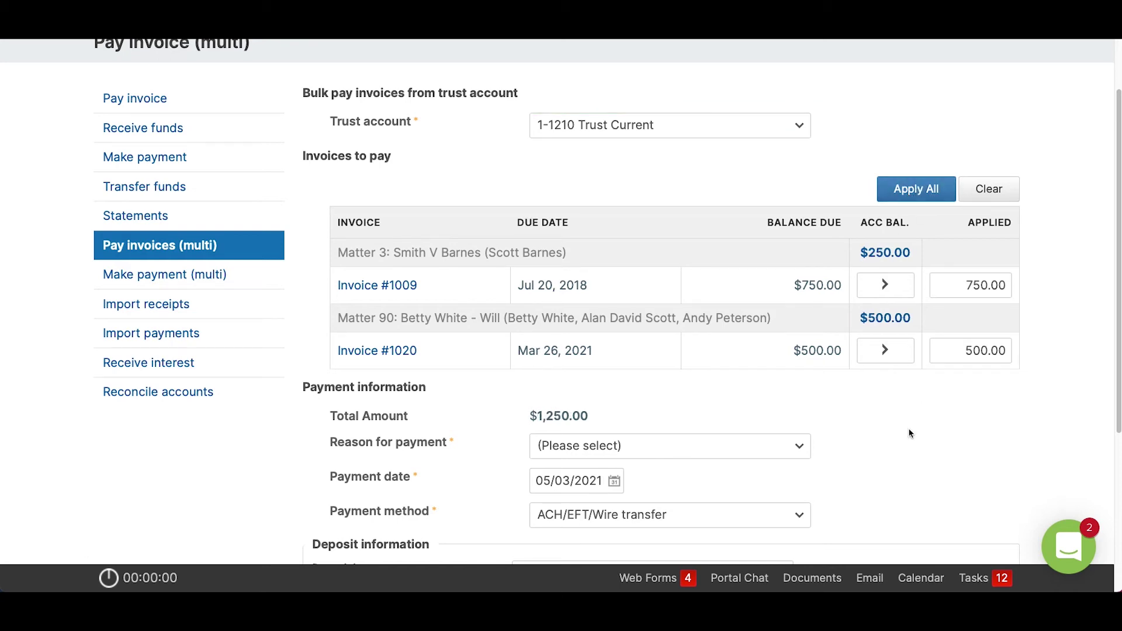
Step: Set the reason for payment to Fees and disbursements and deposit into the Business Current (USD) account
scroll(967, 410, "down", 2)
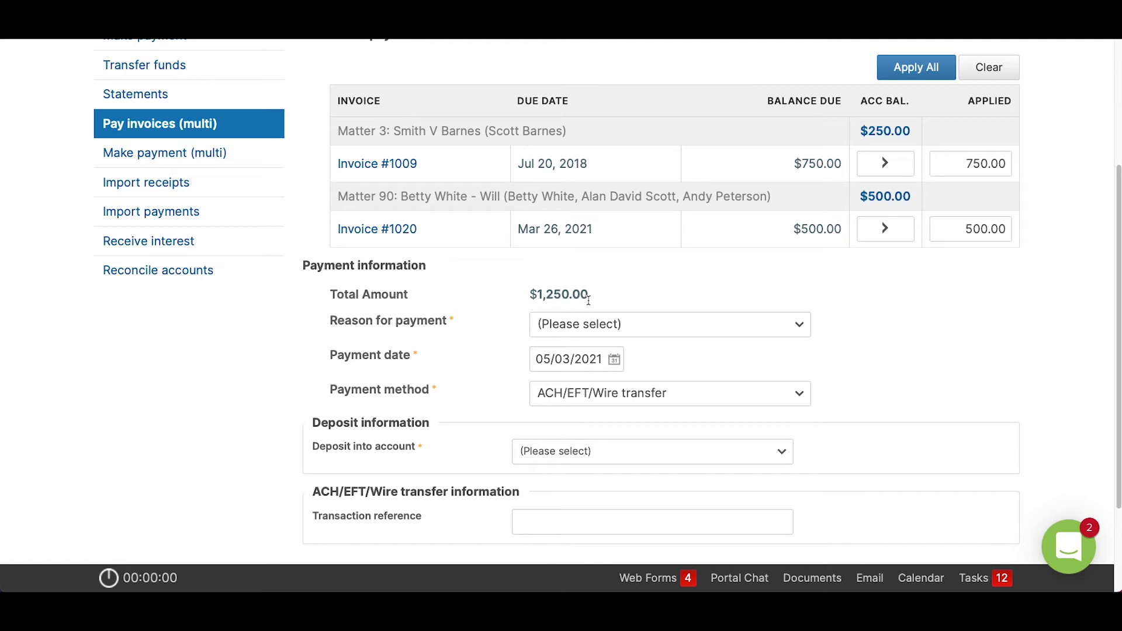
left_click(634, 326)
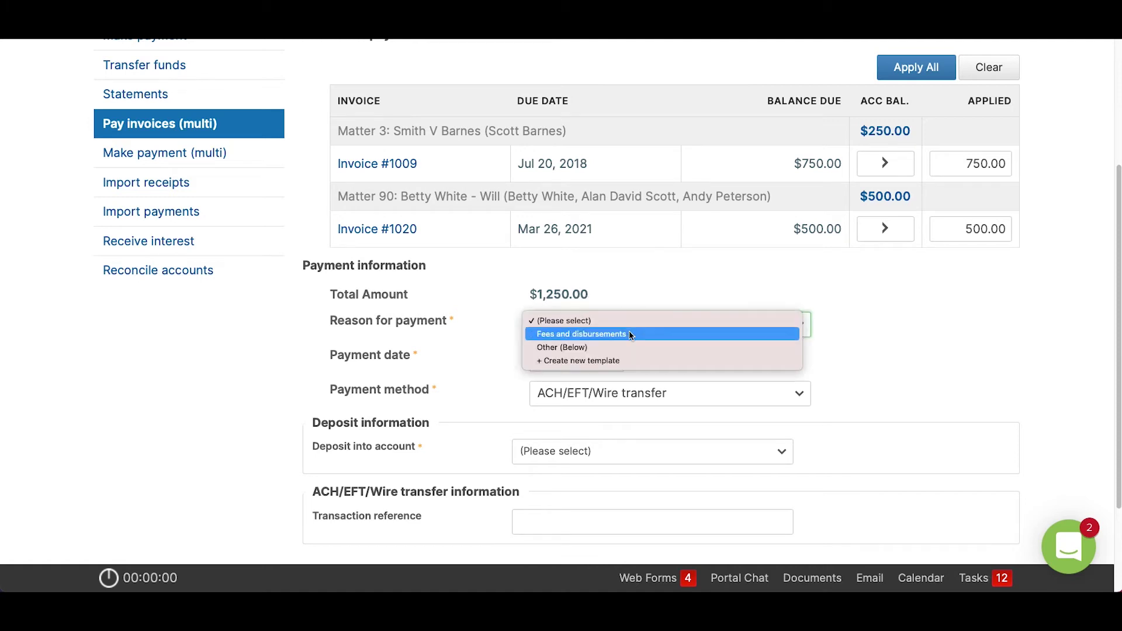
left_click(670, 449)
left_click(676, 462)
scroll(888, 500, "down", 2)
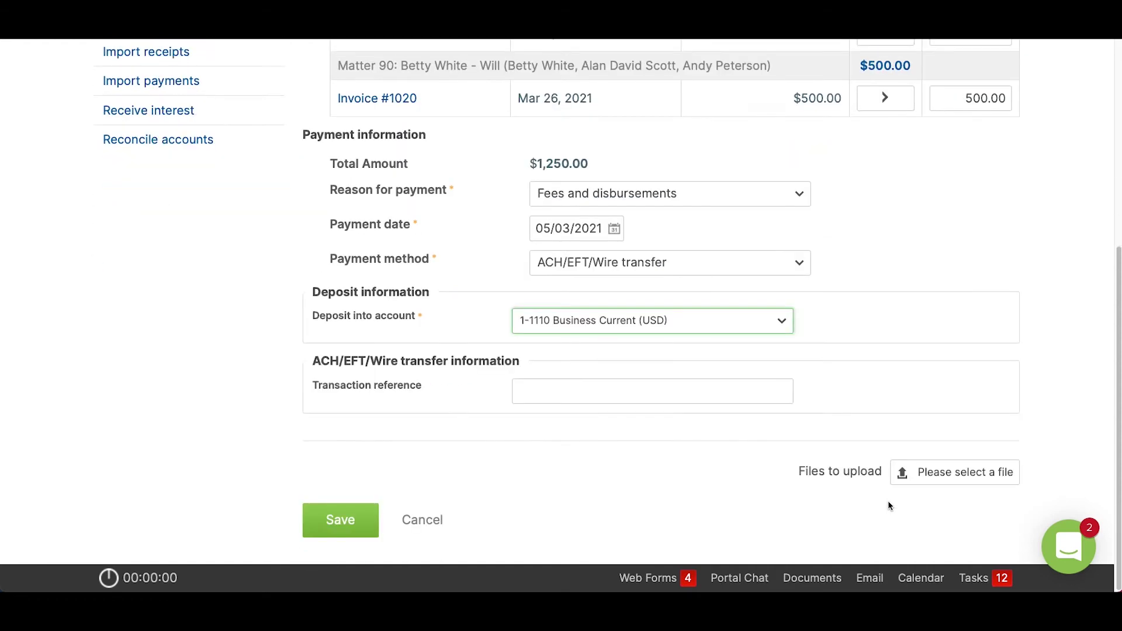
left_click(340, 521)
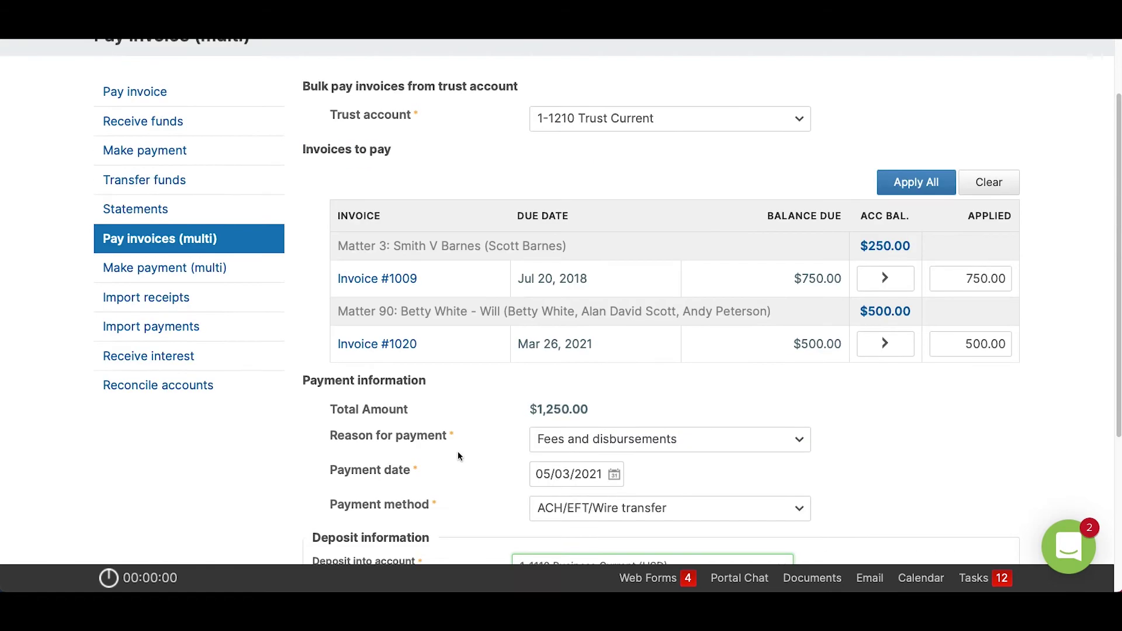
Step: Open the Invoices To Pay list view from the Trust group of matter lists
scroll(496, 307, "up", 1)
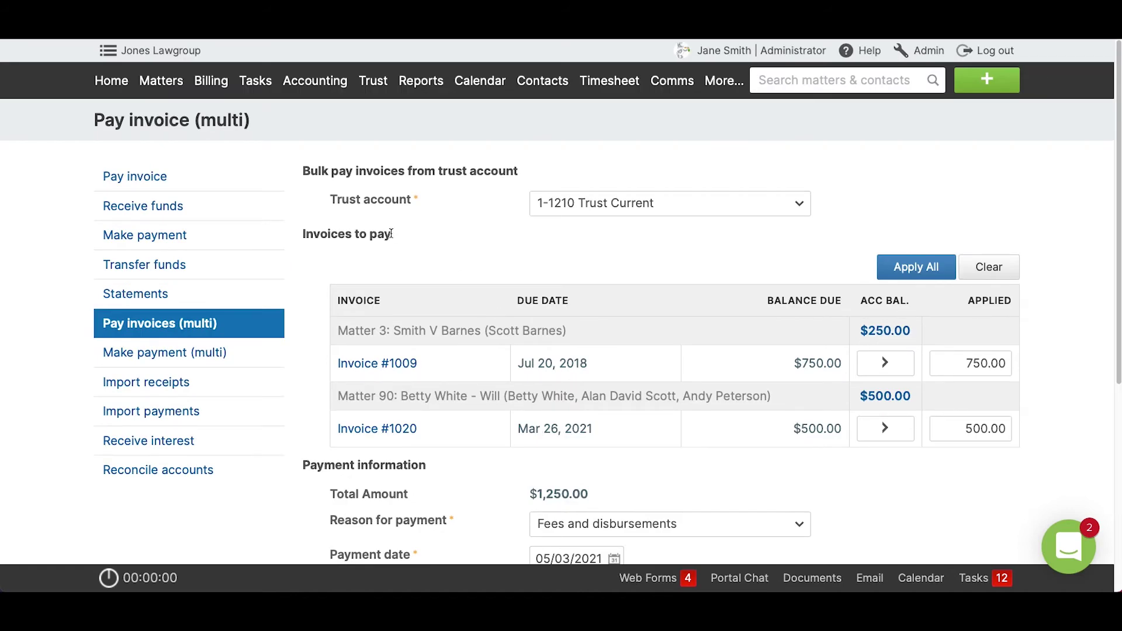
left_click(161, 81)
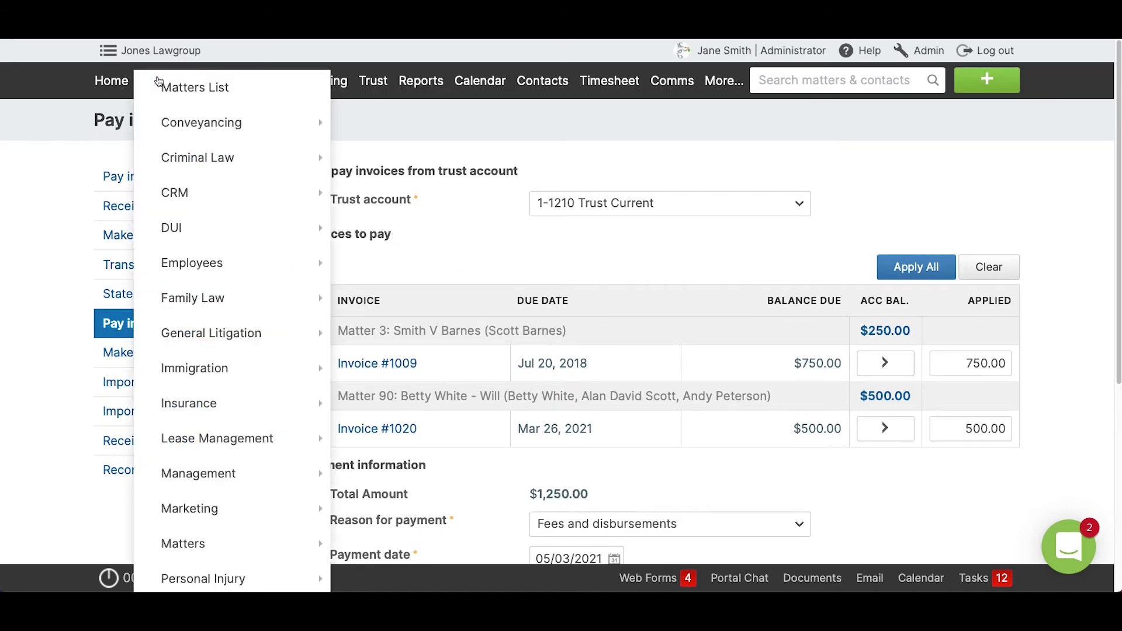
scroll(221, 407, "down", 5)
mouse_move(289, 320)
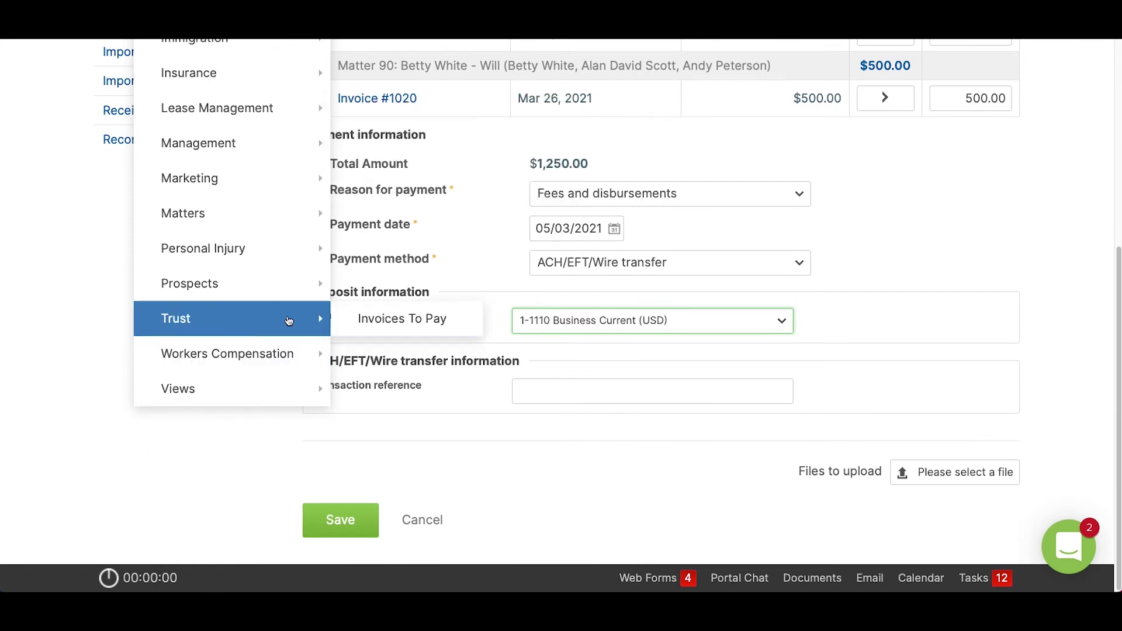
left_click(349, 316)
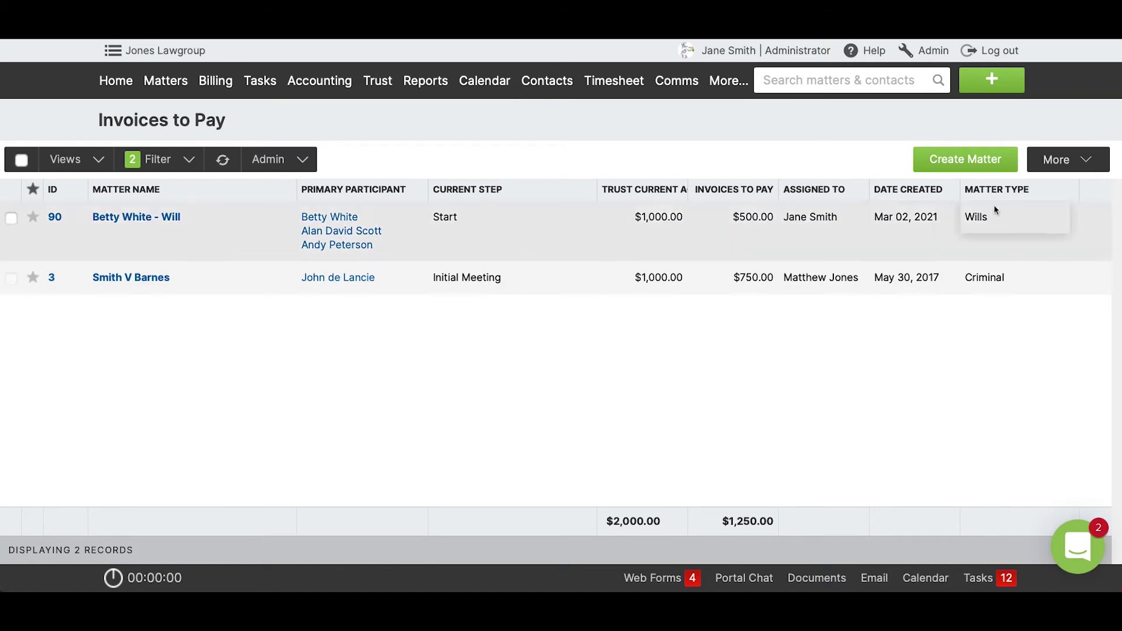
Step: Add a Heads Up rule for the Invoices to Pay list and set its schedule frequency to Weekly/Daily
left_click(1057, 160)
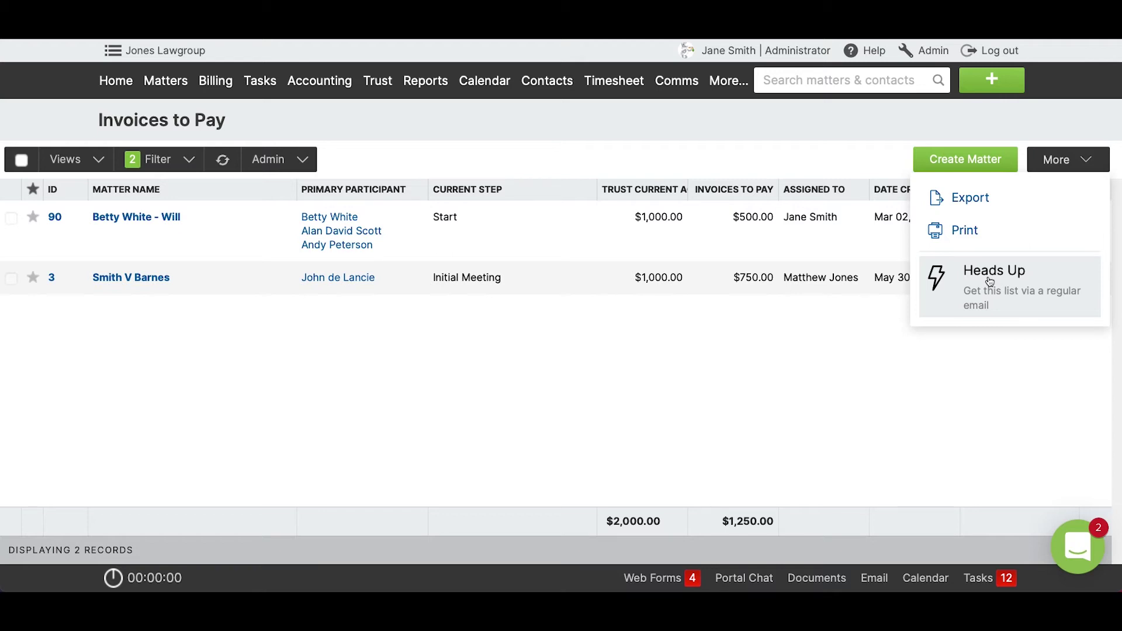
left_click(990, 282)
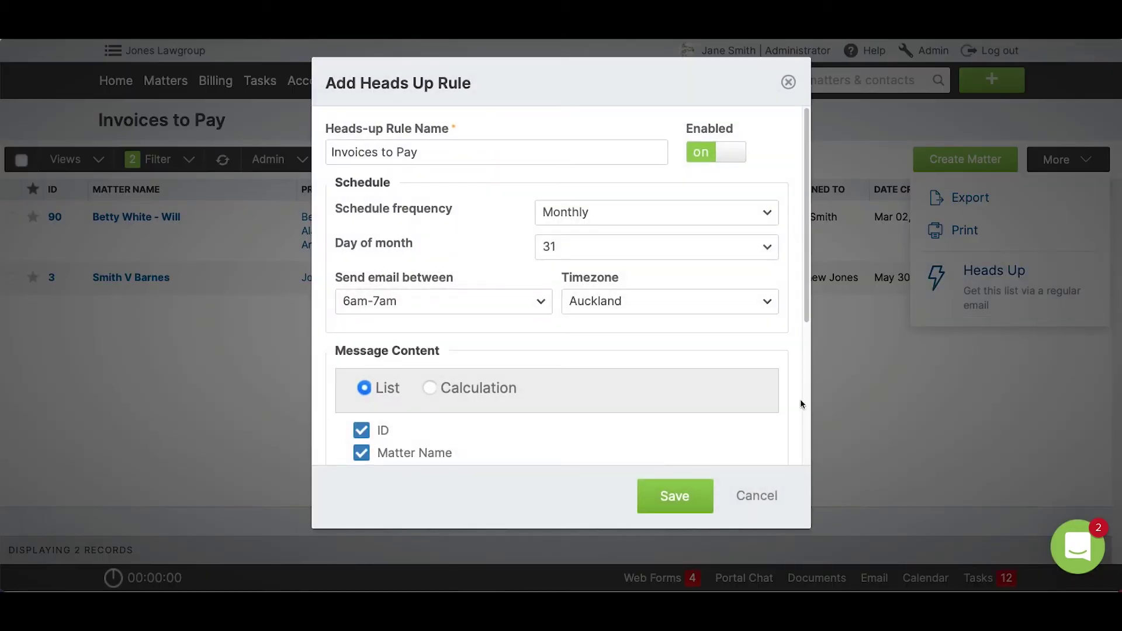
left_click(623, 211)
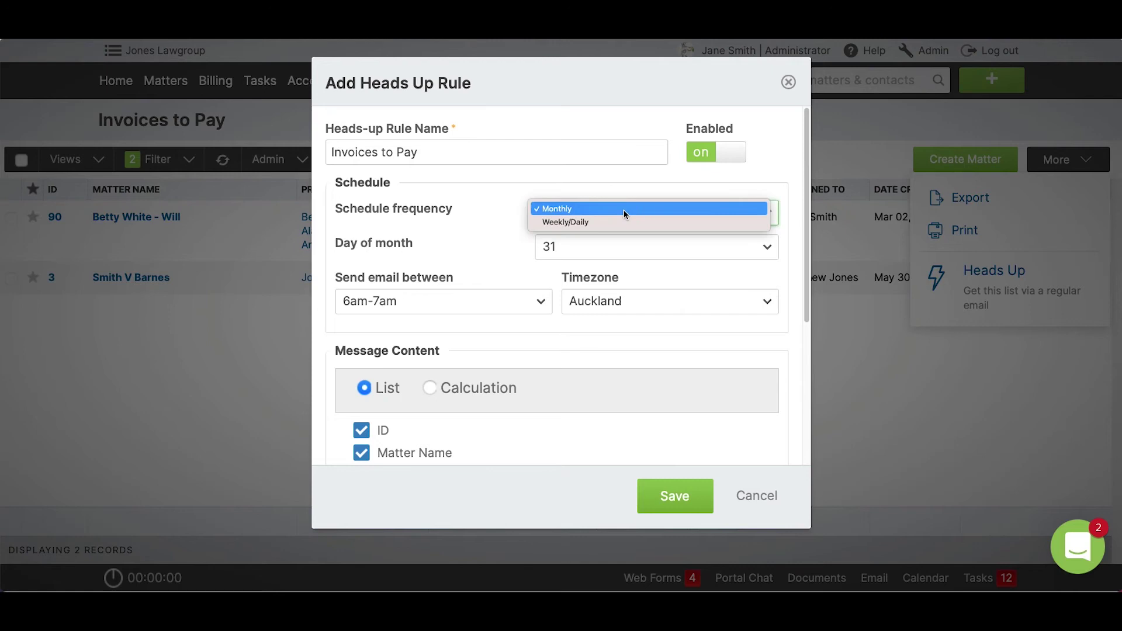
left_click(622, 222)
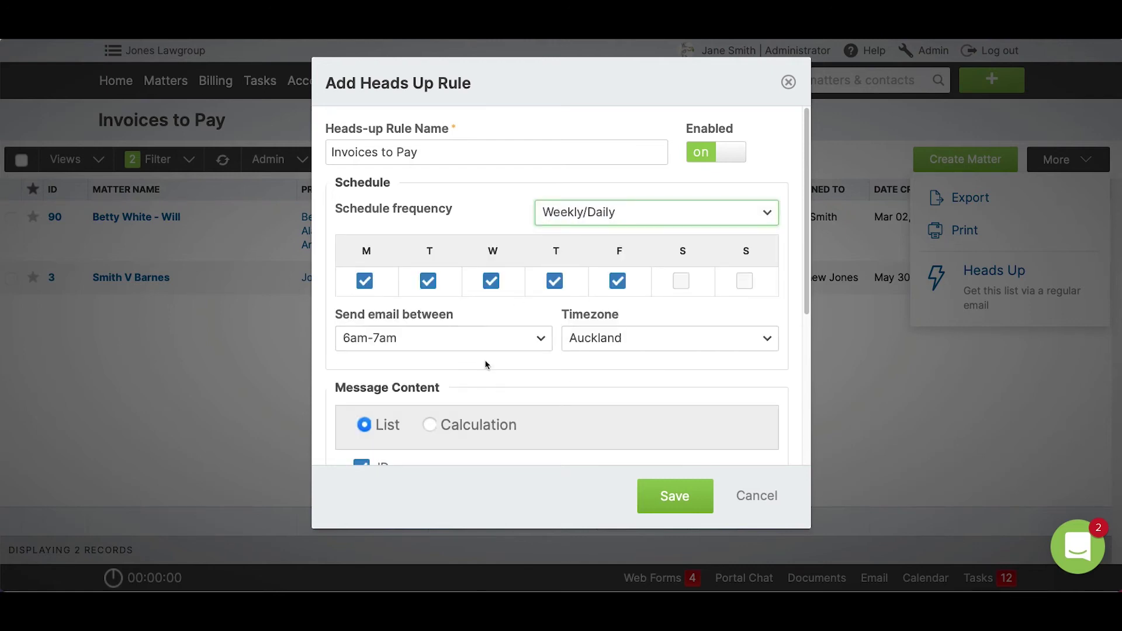
Step: In the Heads Up rule's advanced options, show 50 rows in the message body and attach the list results
scroll(485, 365, "down", 5)
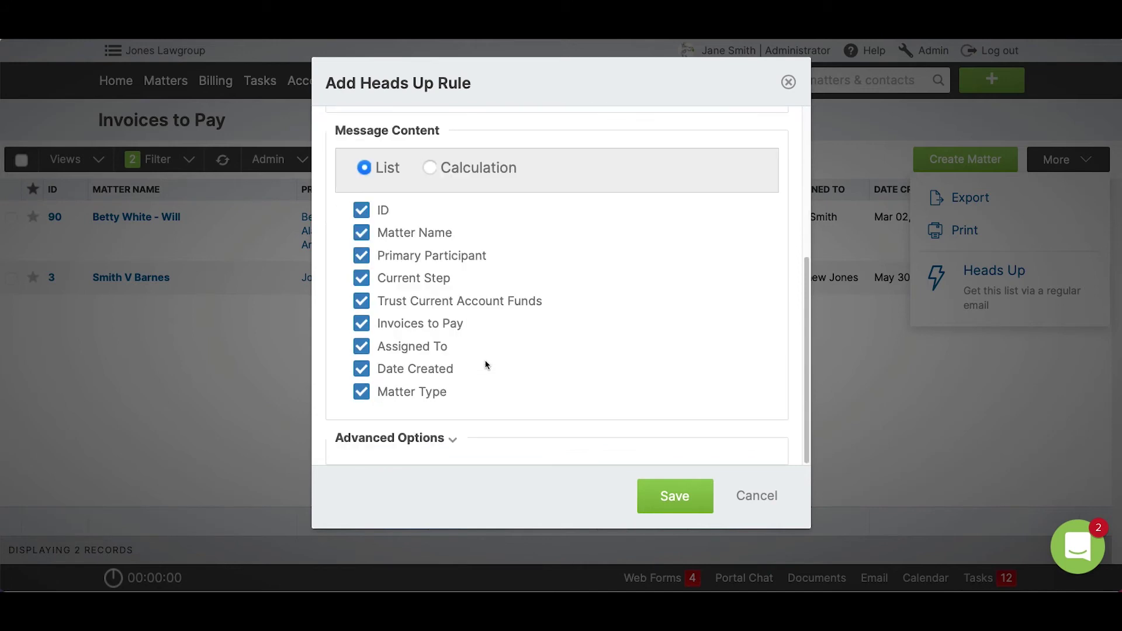
left_click(451, 439)
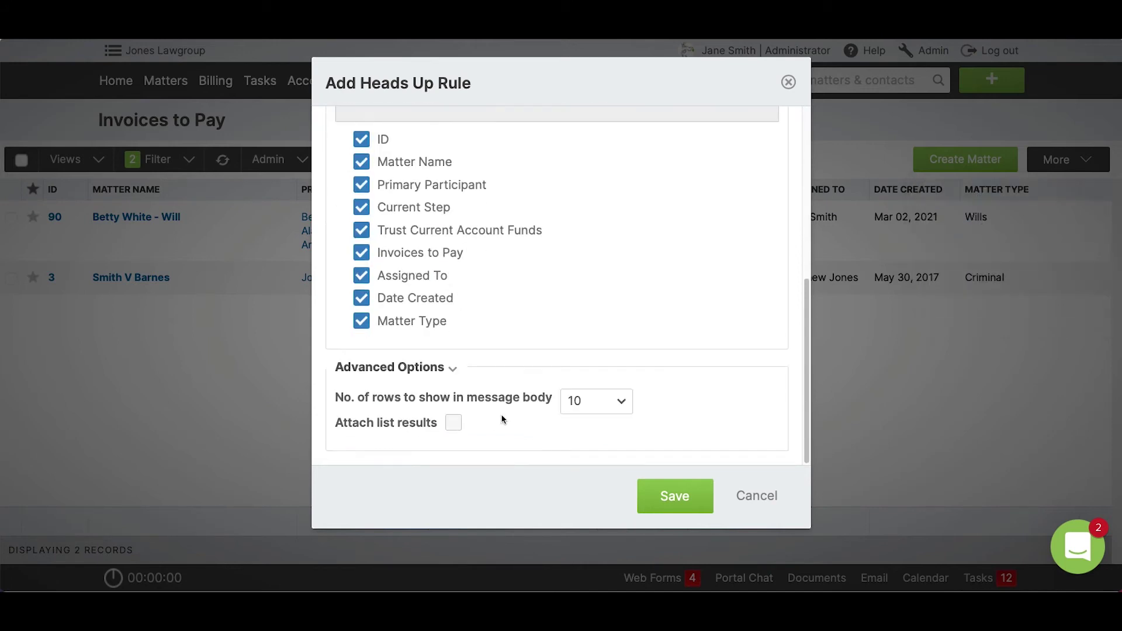
scroll(502, 419, "up", 1)
left_click(590, 415)
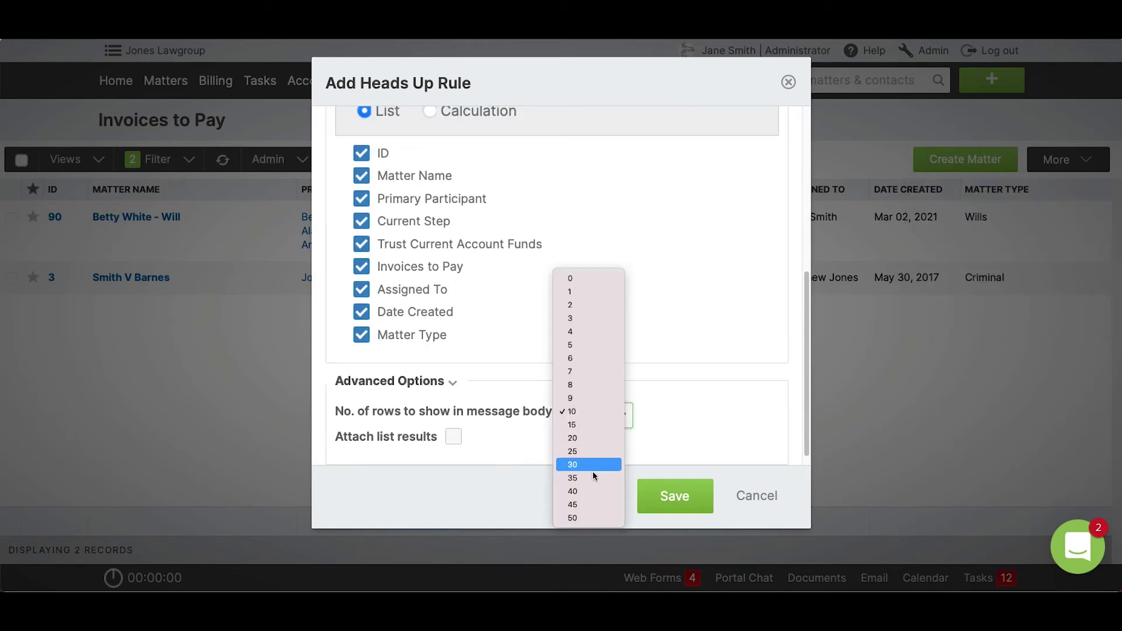
left_click(573, 518)
left_click(454, 437)
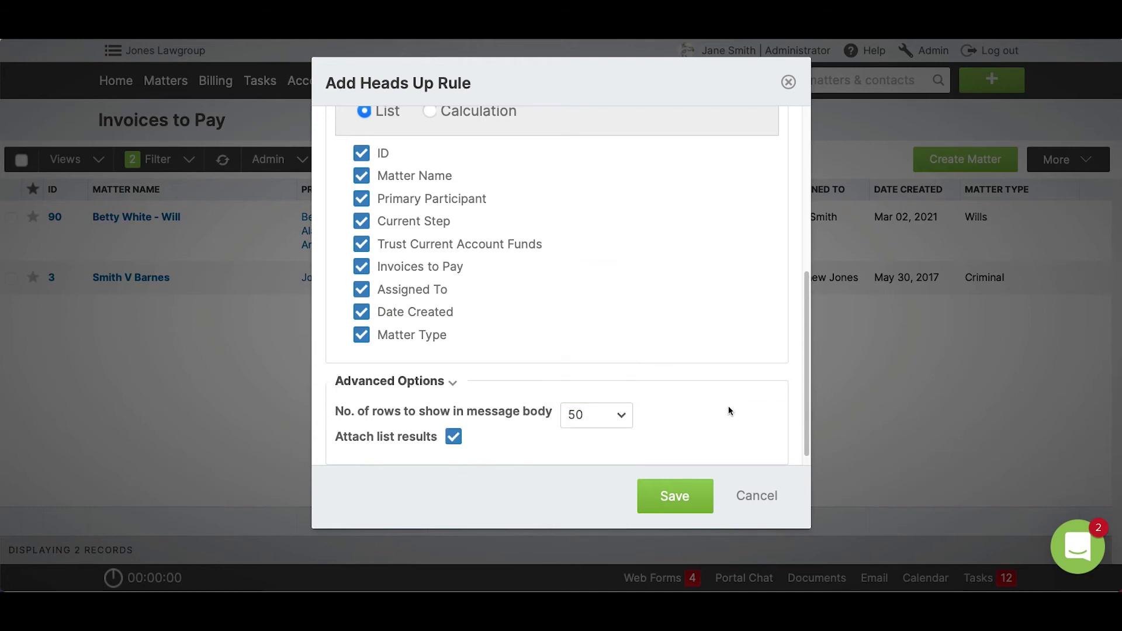
scroll(728, 406, "up", 5)
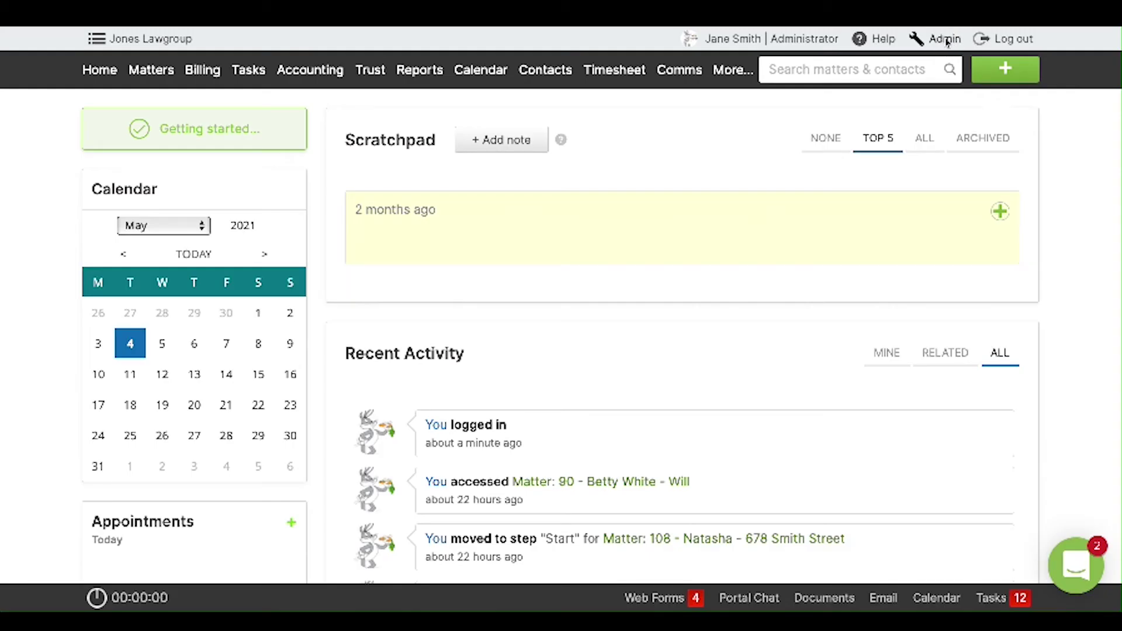
Step: Open the Jones Law Trust Current Account for editing in the Trust accounting admin settings
left_click(944, 39)
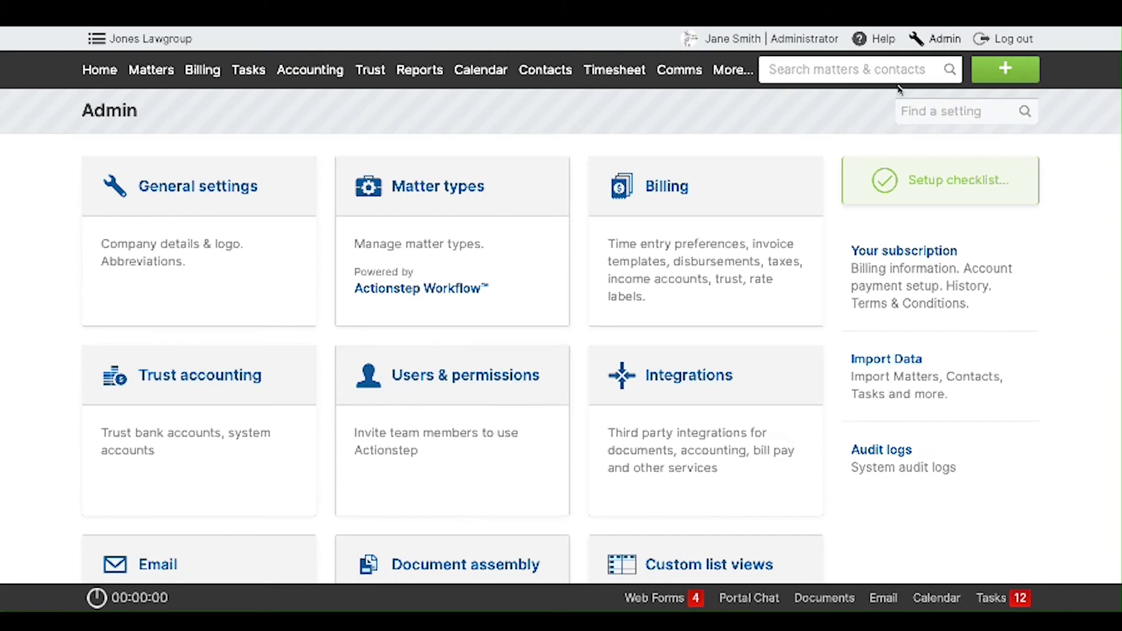
left_click(274, 418)
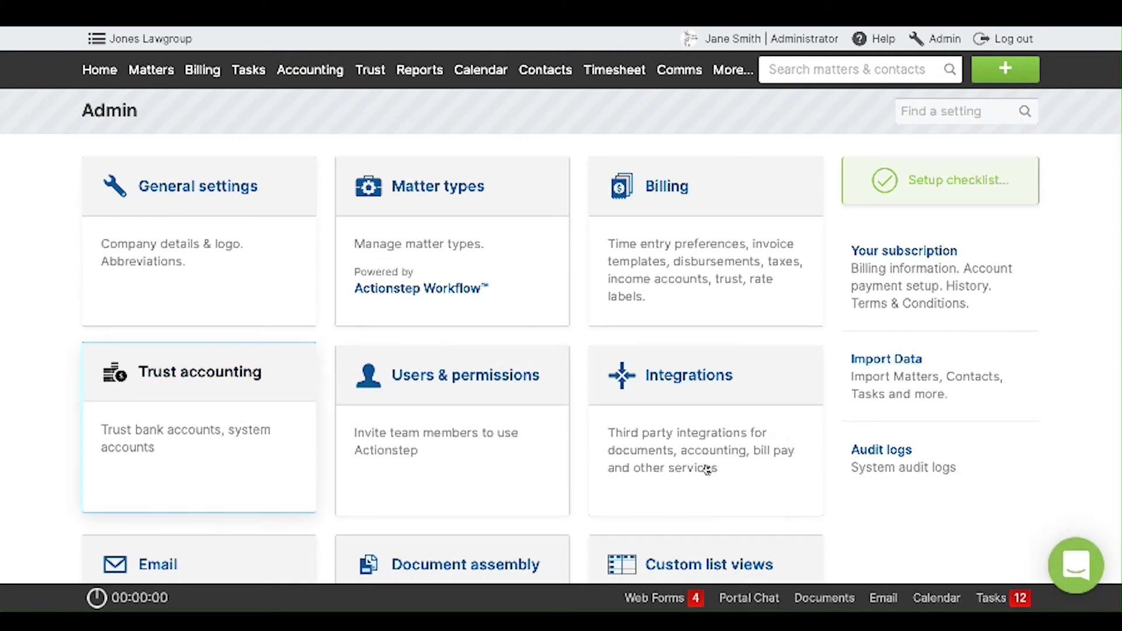
scroll(706, 466, "down", 15)
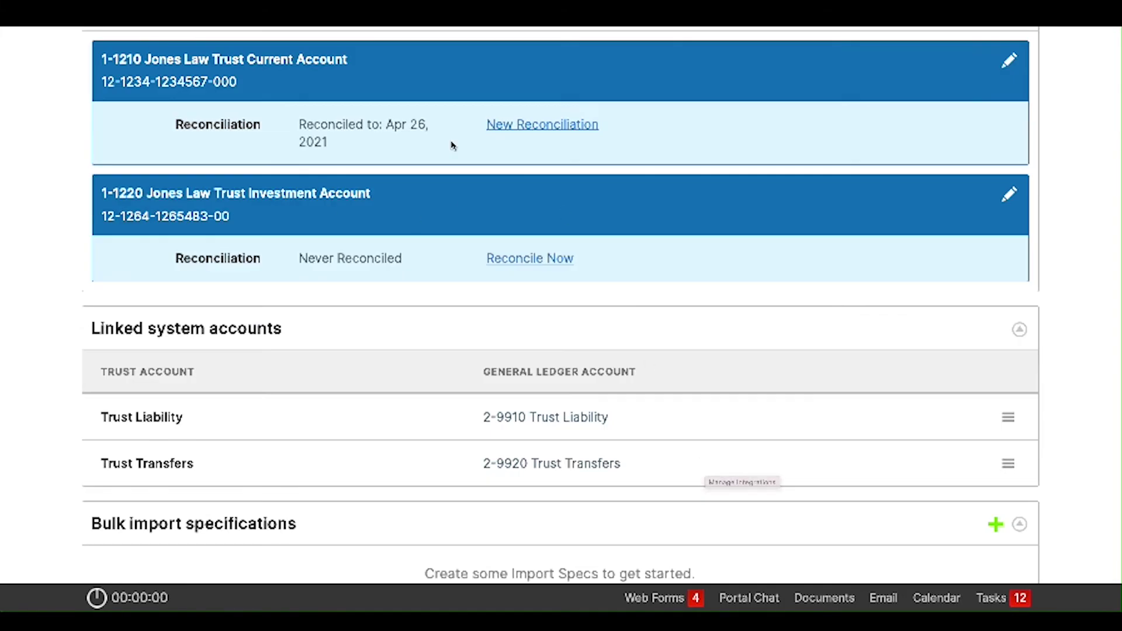
scroll(451, 143, "up", 2)
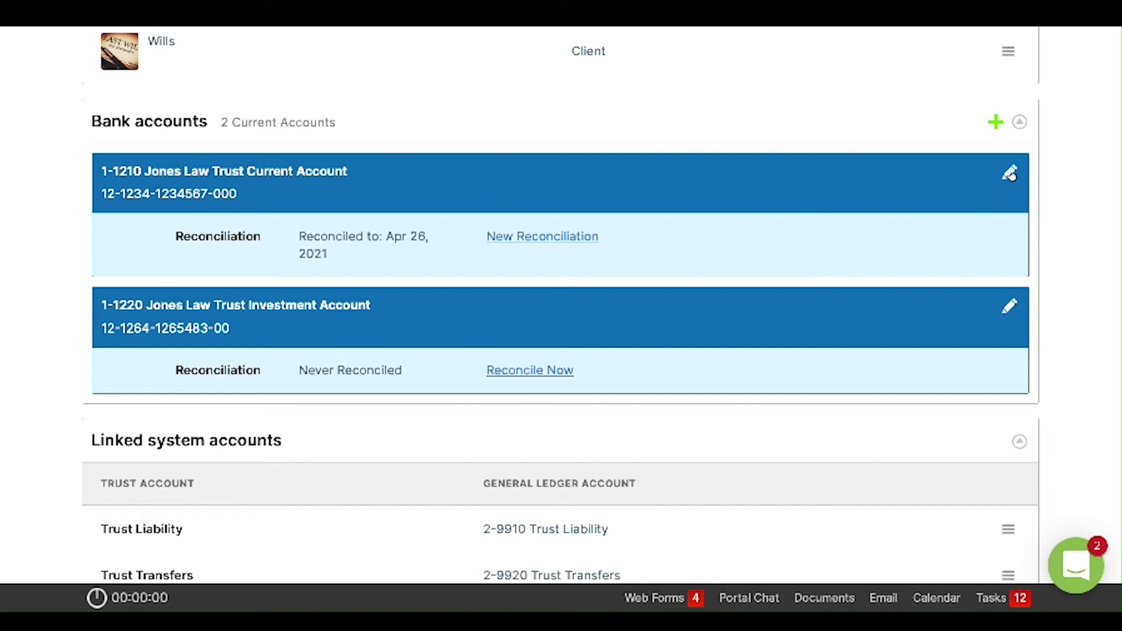
left_click(1010, 174)
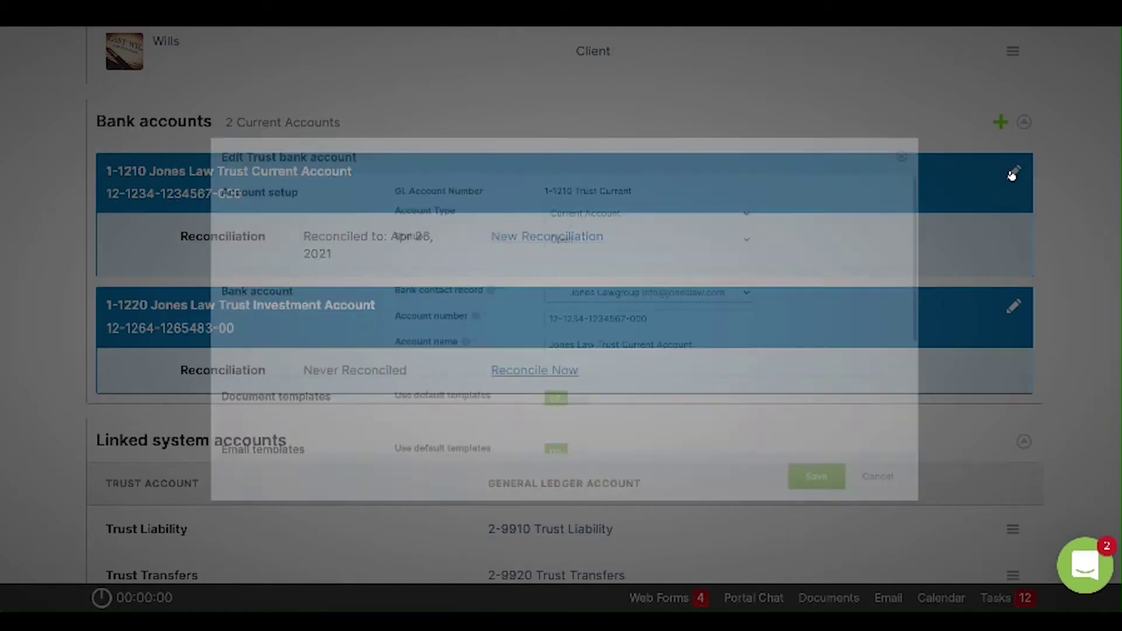
Step: Turn off the account's default statement settings to examine the matter exclusion options, and close the form without saving
scroll(691, 430, "down", 4)
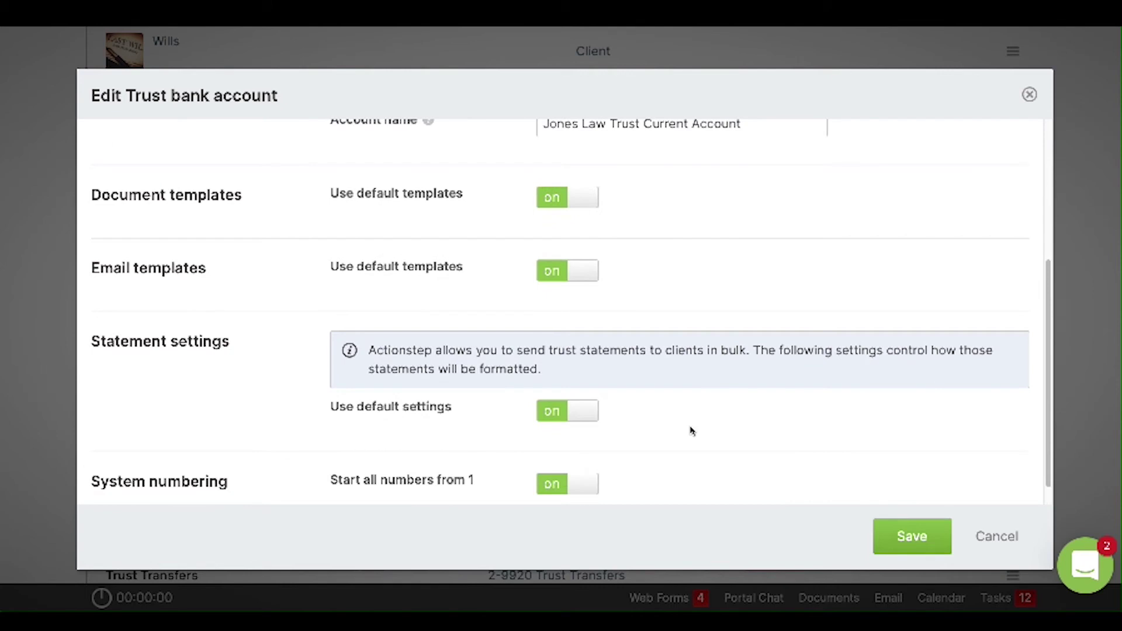
scroll(691, 431, "down", 1)
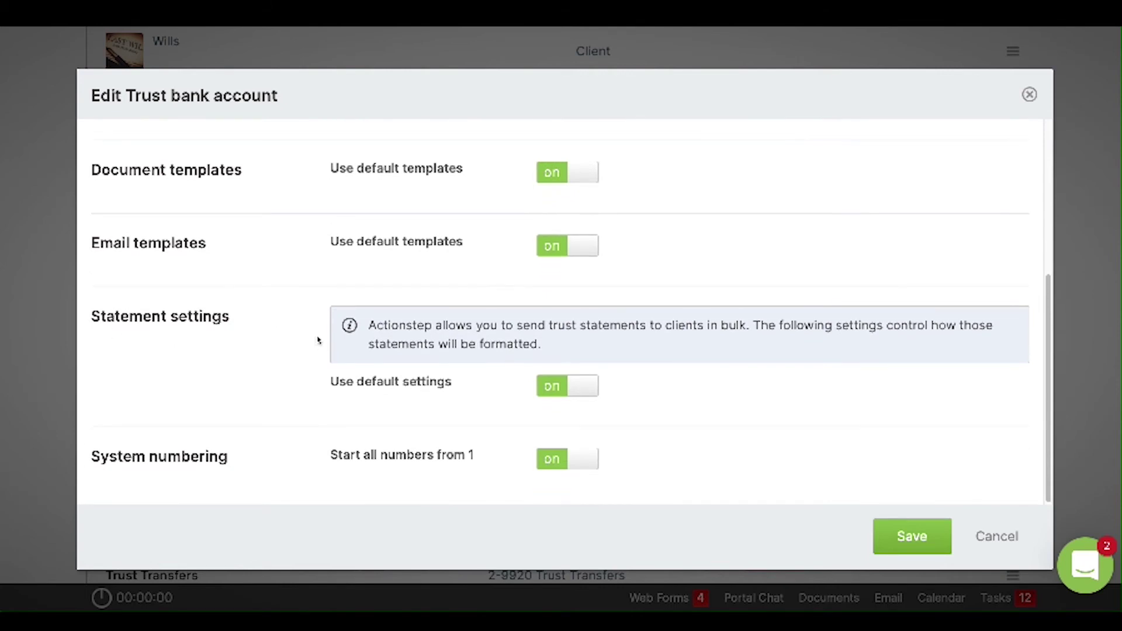
left_click_drag(370, 324, 657, 333)
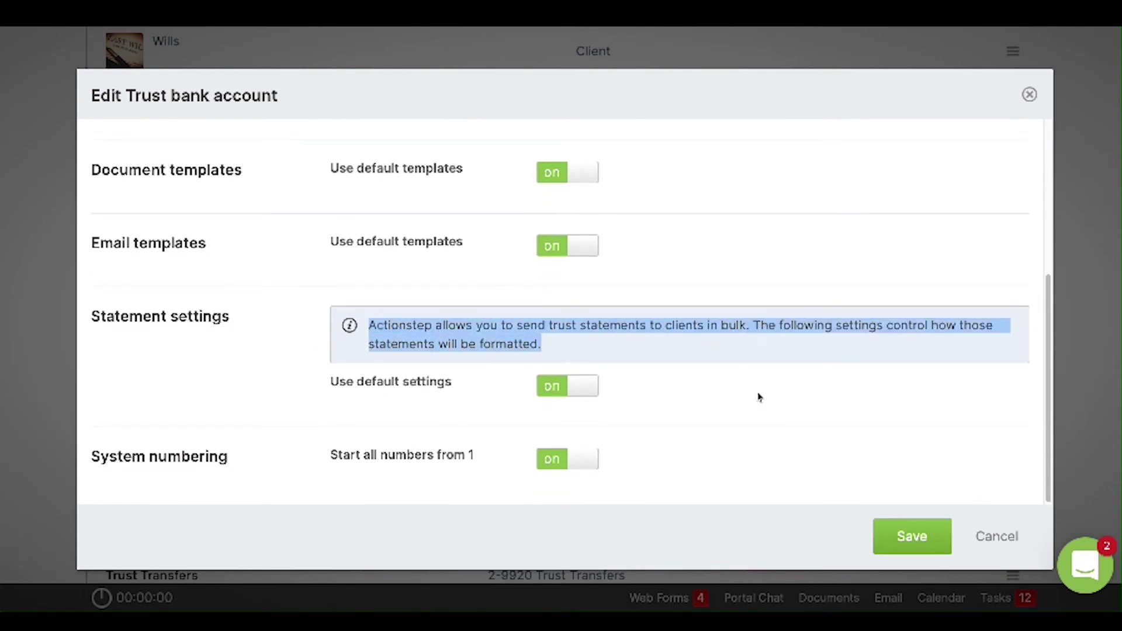
left_click(468, 383)
scroll(734, 439, "down", 3)
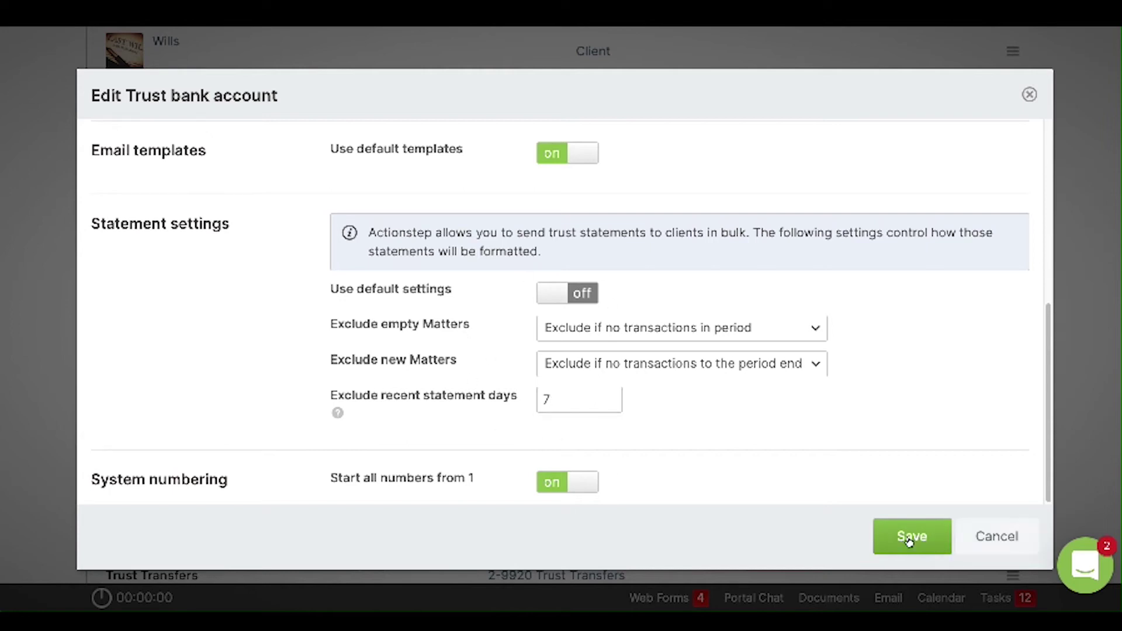
left_click(1032, 97)
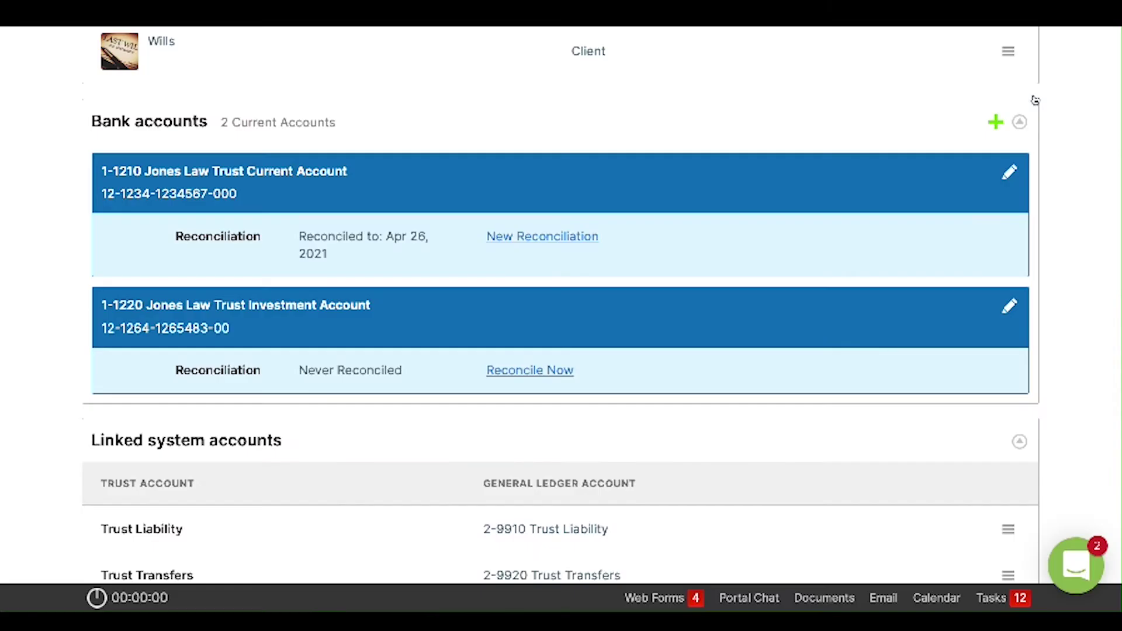
Step: Start a new trust account statement batch with the statement date 04/30/2021, and cancel it
scroll(922, 249, "up", 10)
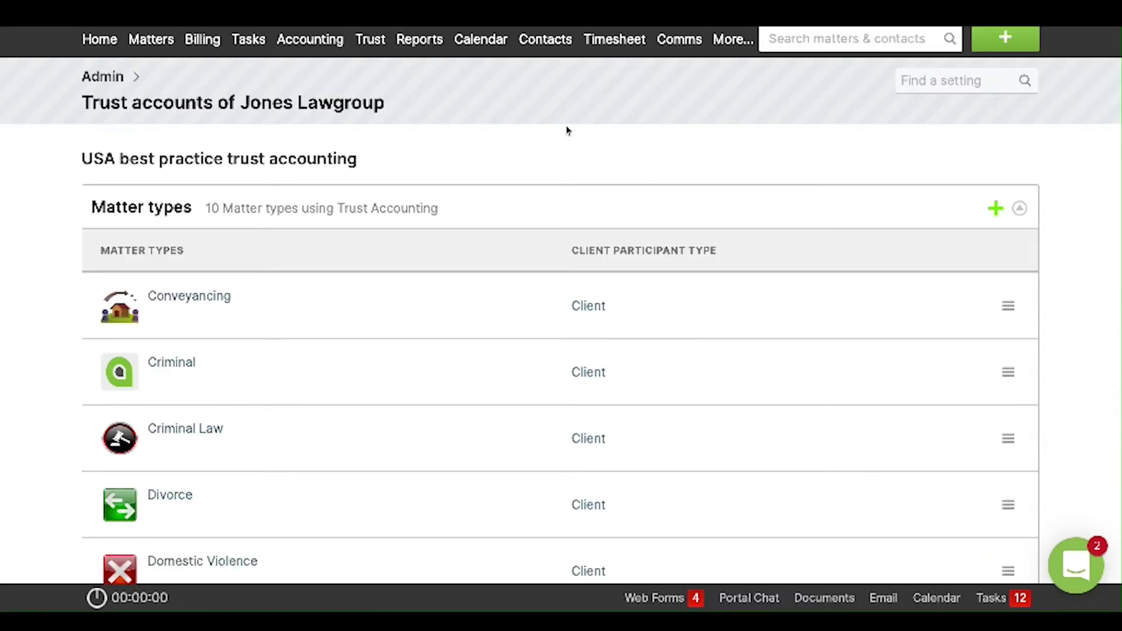
left_click(379, 42)
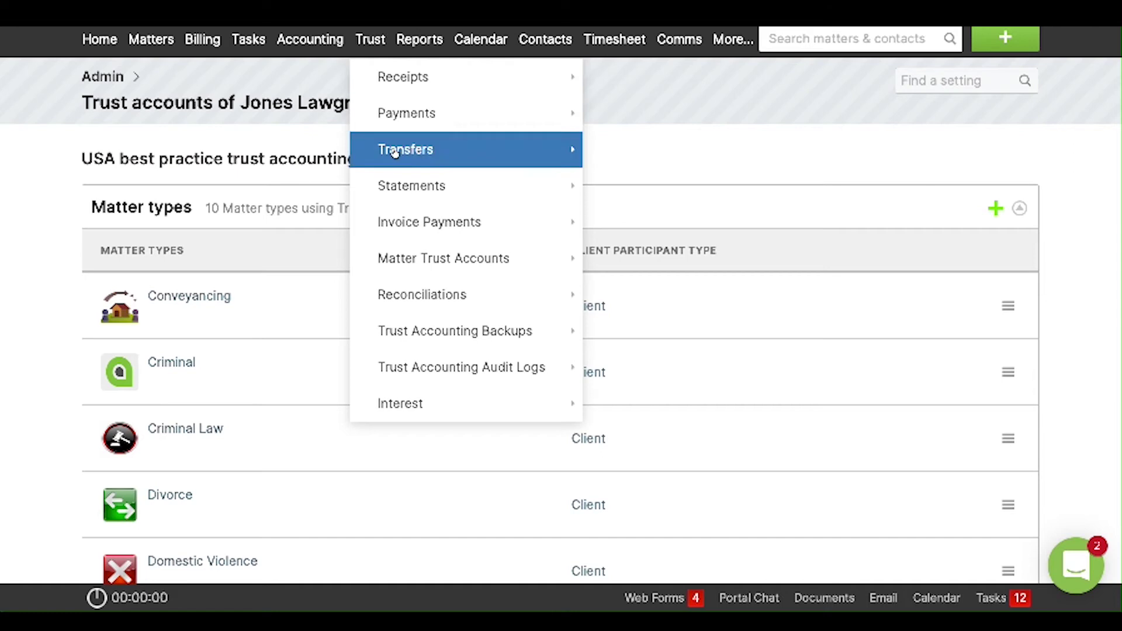
mouse_move(401, 186)
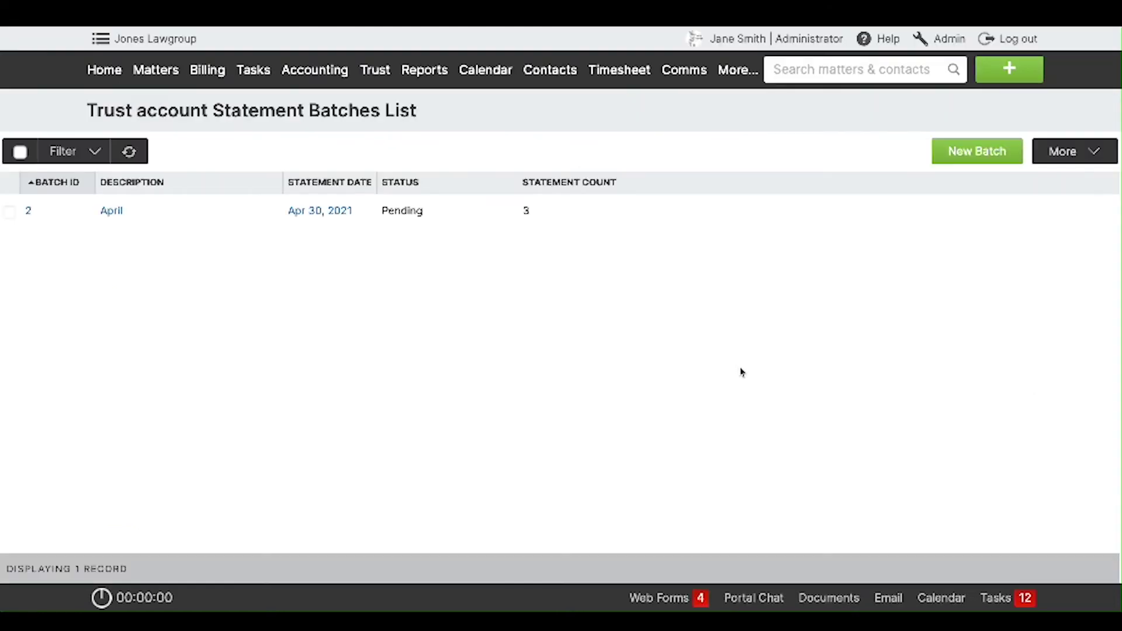
left_click(980, 150)
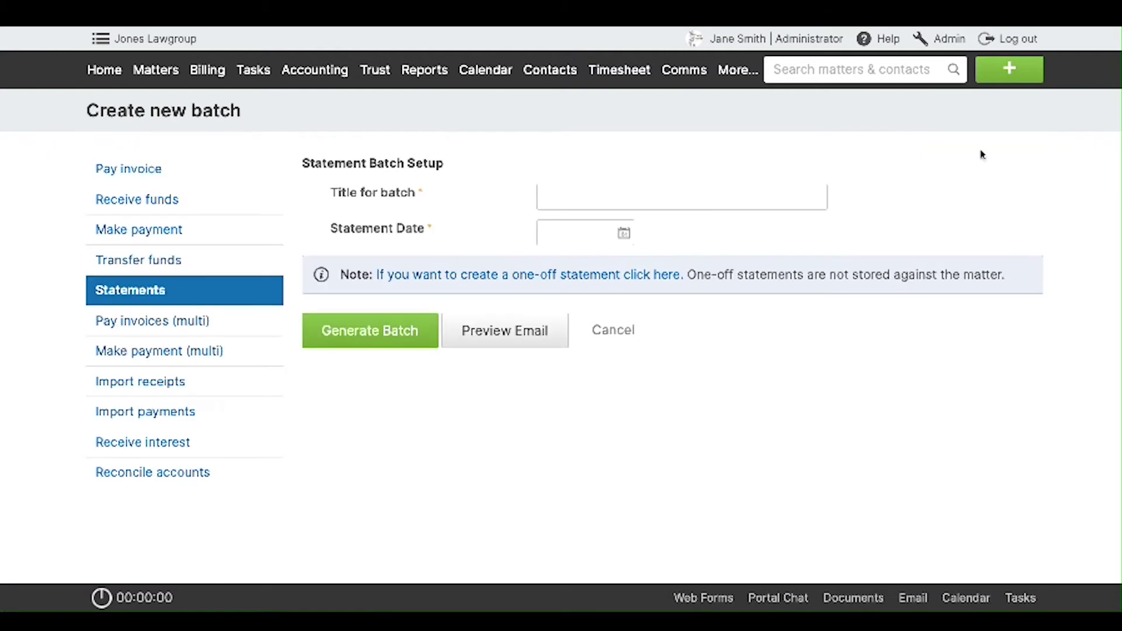
left_click(606, 201)
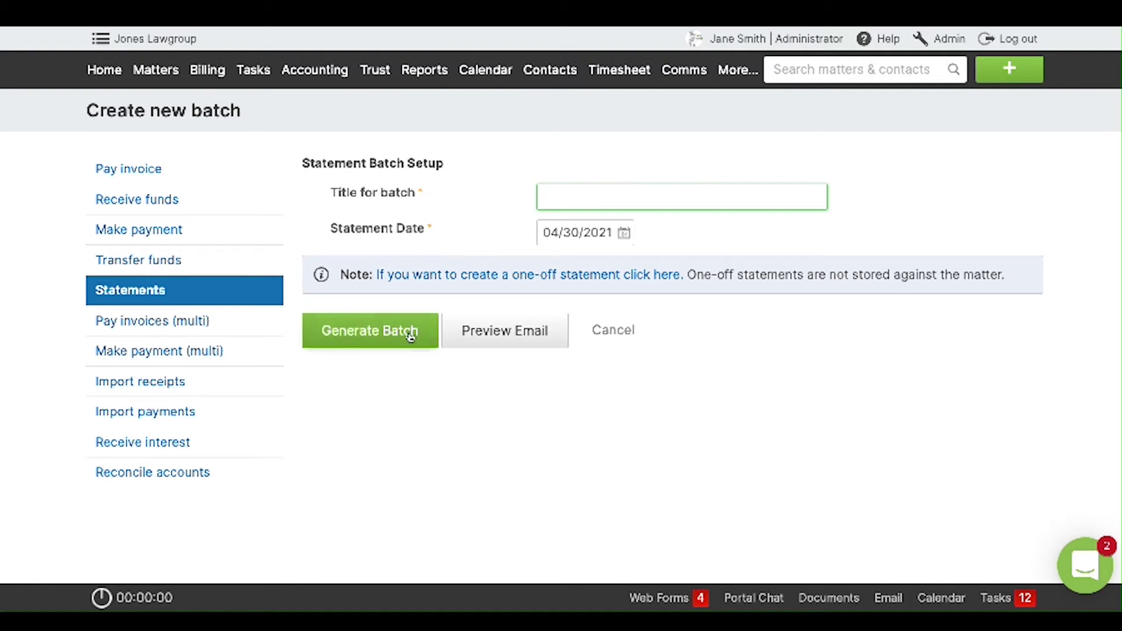
left_click(609, 331)
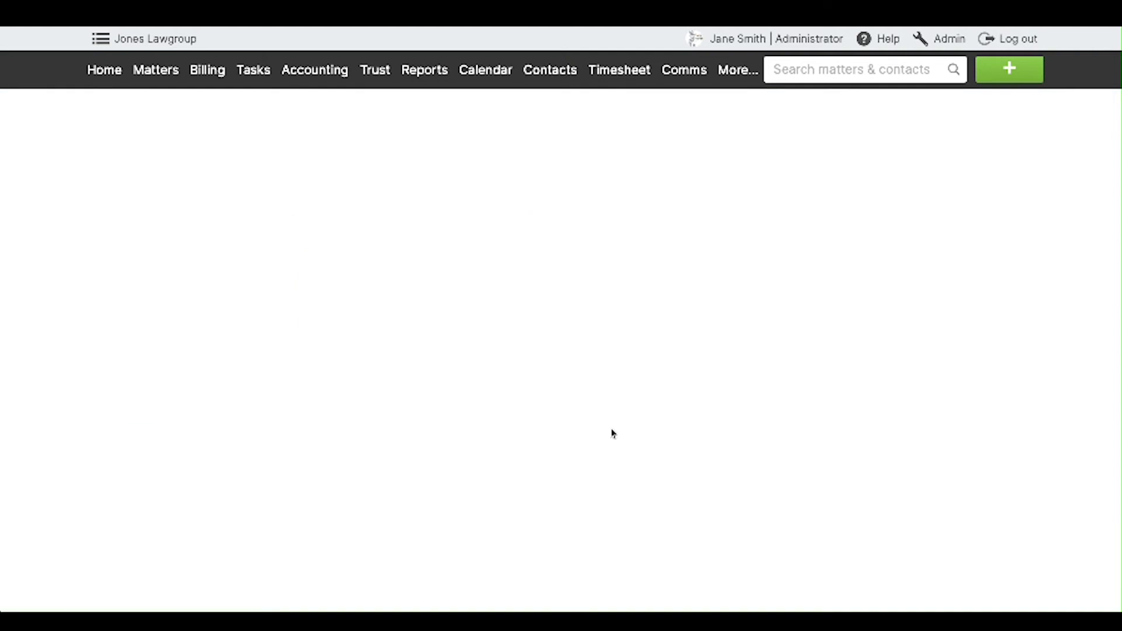
Step: Open the list of trust account statement batches
scroll(558, 413, "down", 7)
scroll(559, 413, "up", 8)
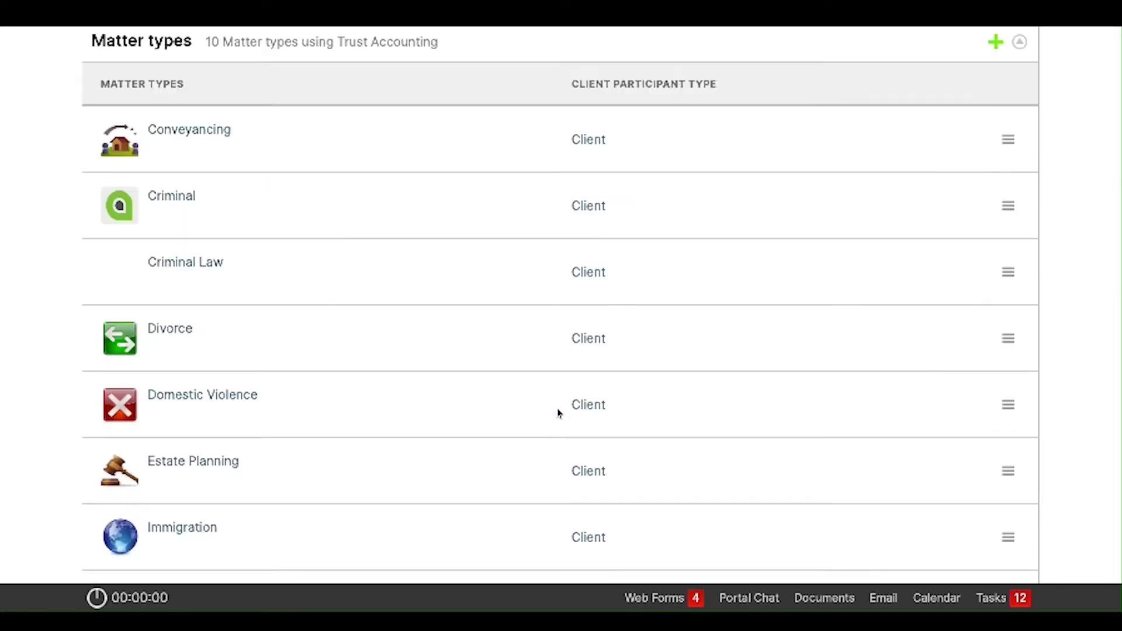
left_click(370, 72)
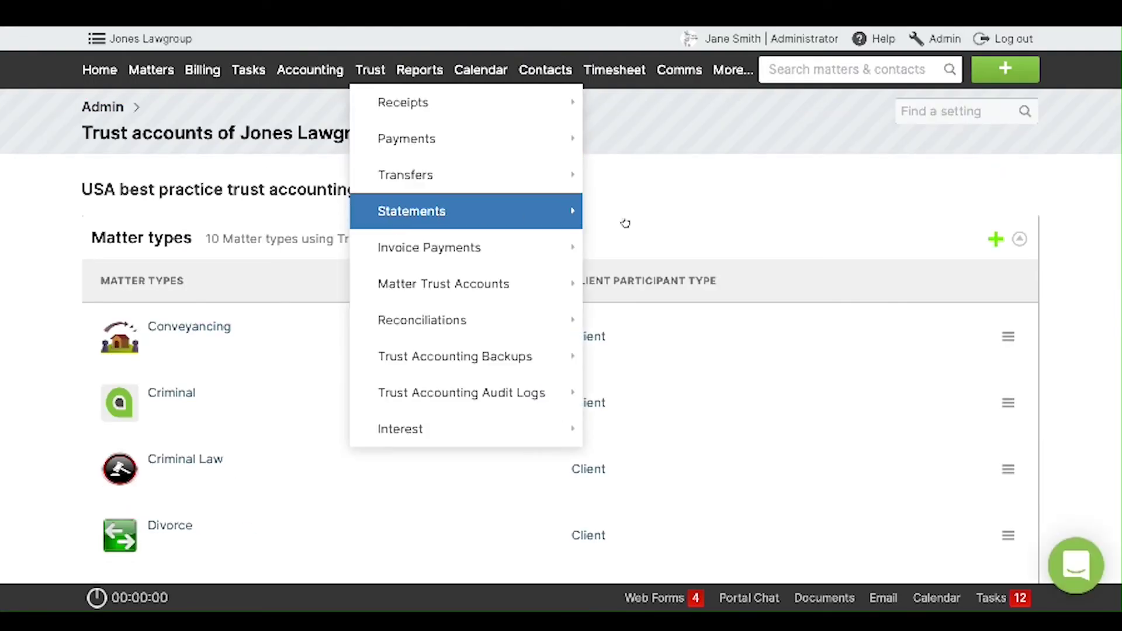
left_click(421, 211)
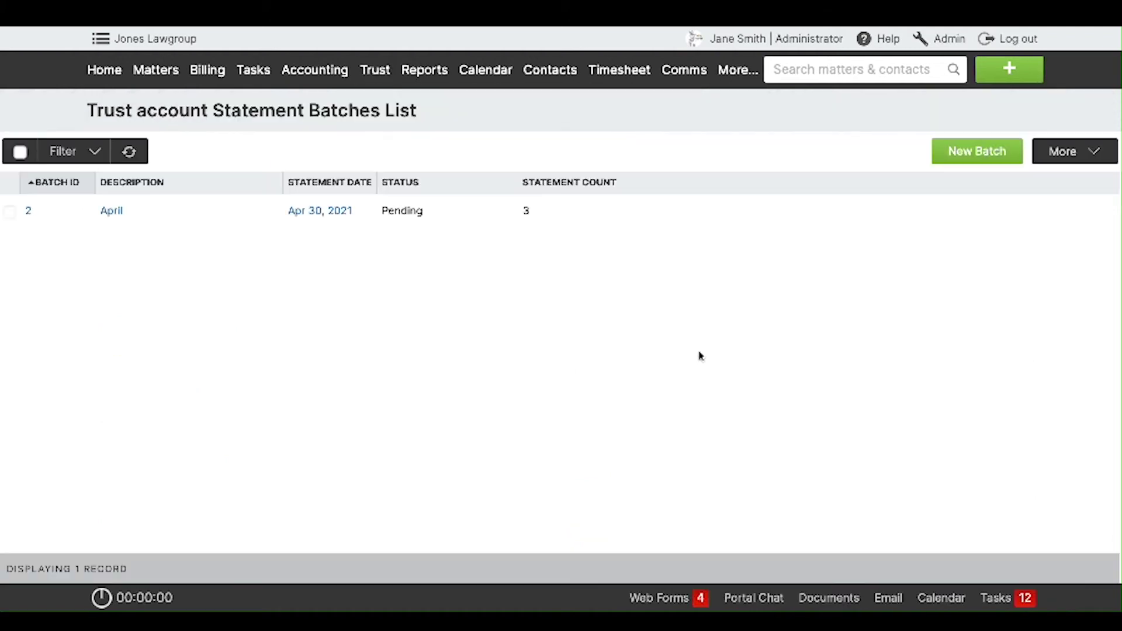
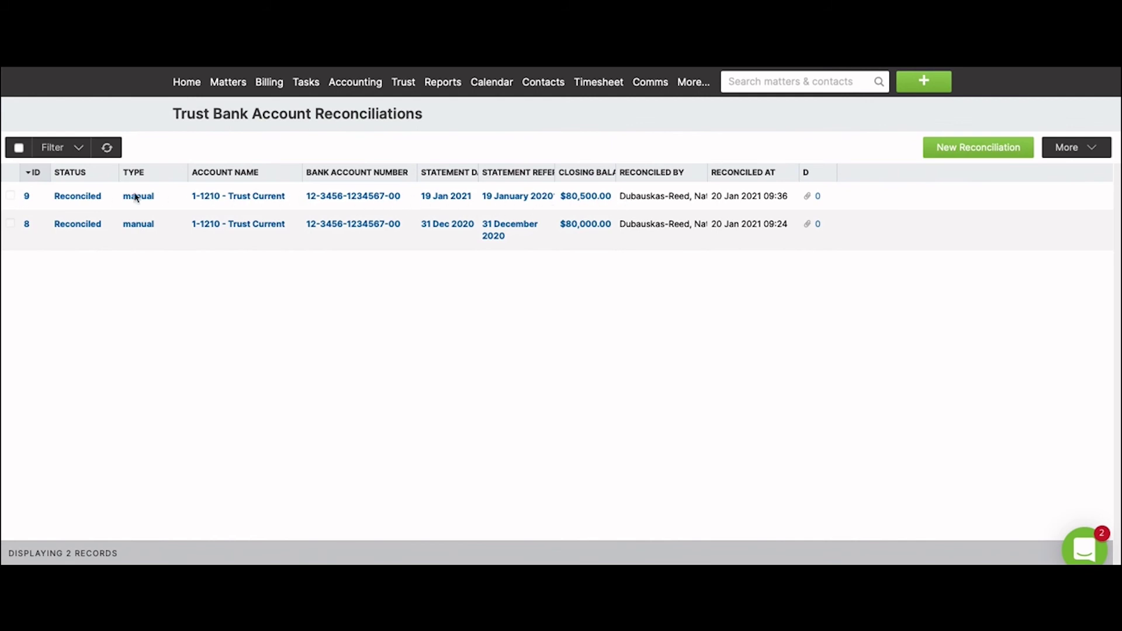
Step: Unlock the trust reconciliation dated 19 Jan 2021, and unmatch and rematch Deposit Slip #1
left_click(11, 196)
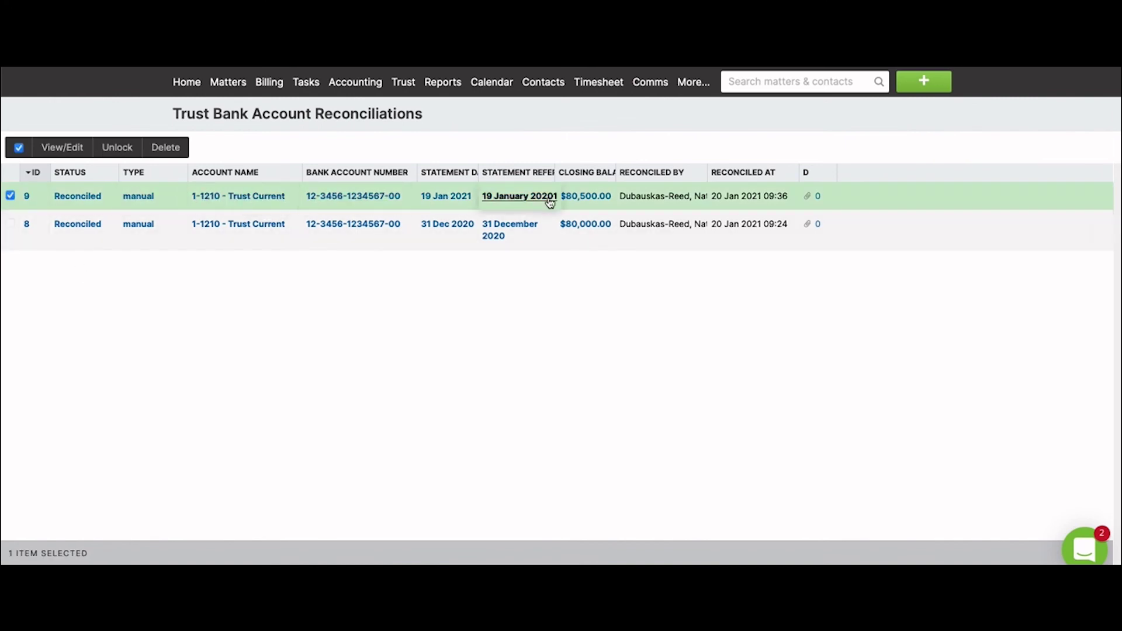
left_click(127, 151)
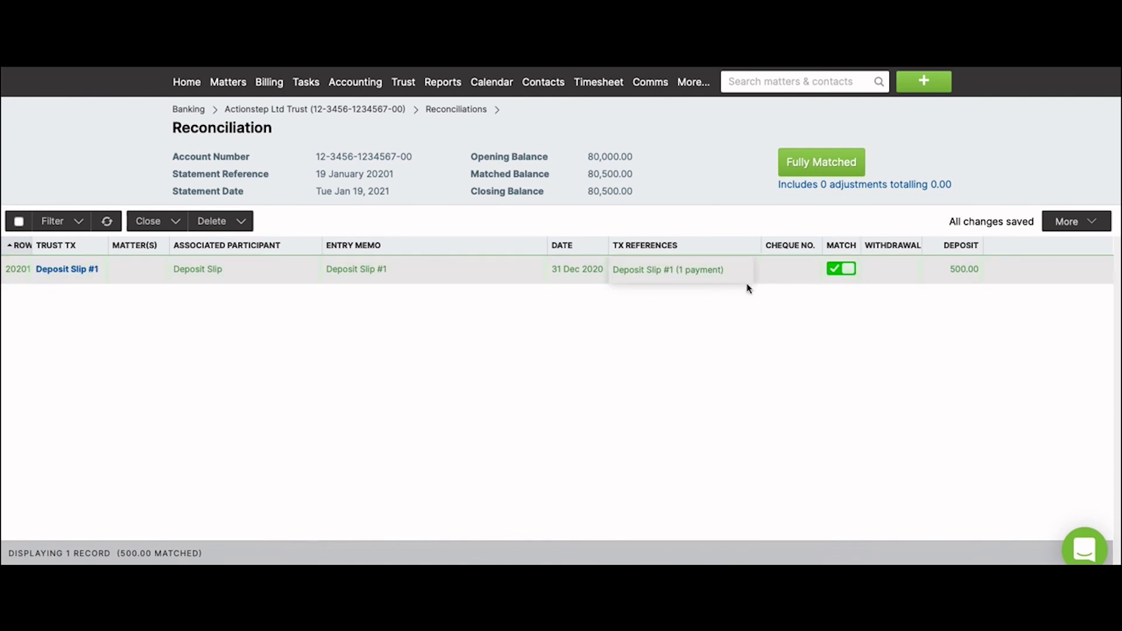
left_click(844, 268)
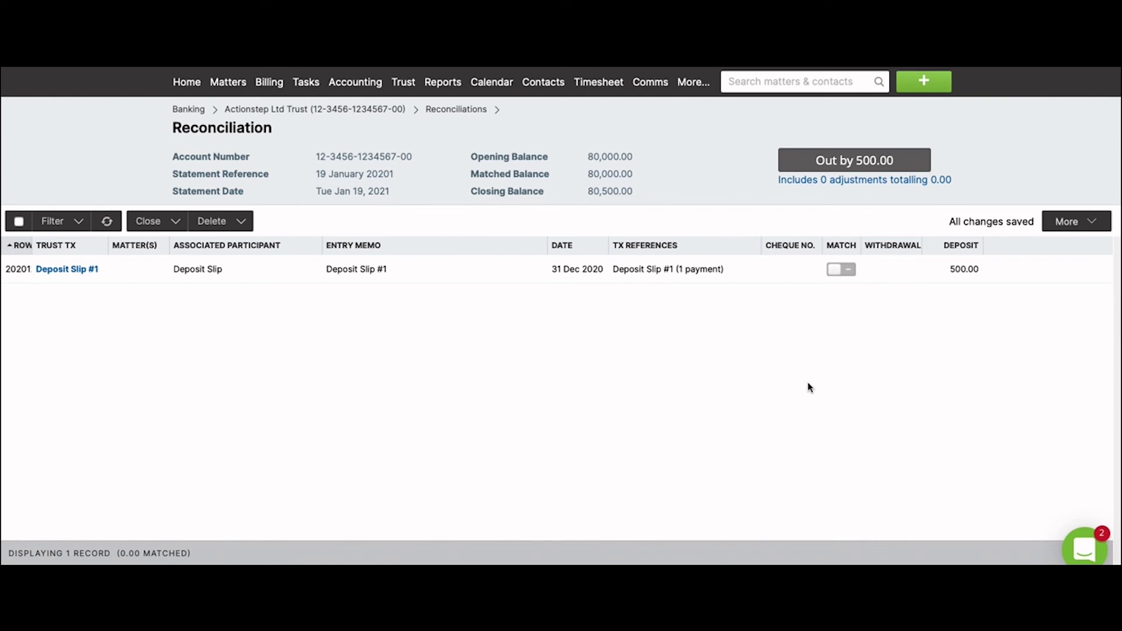
left_click(841, 270)
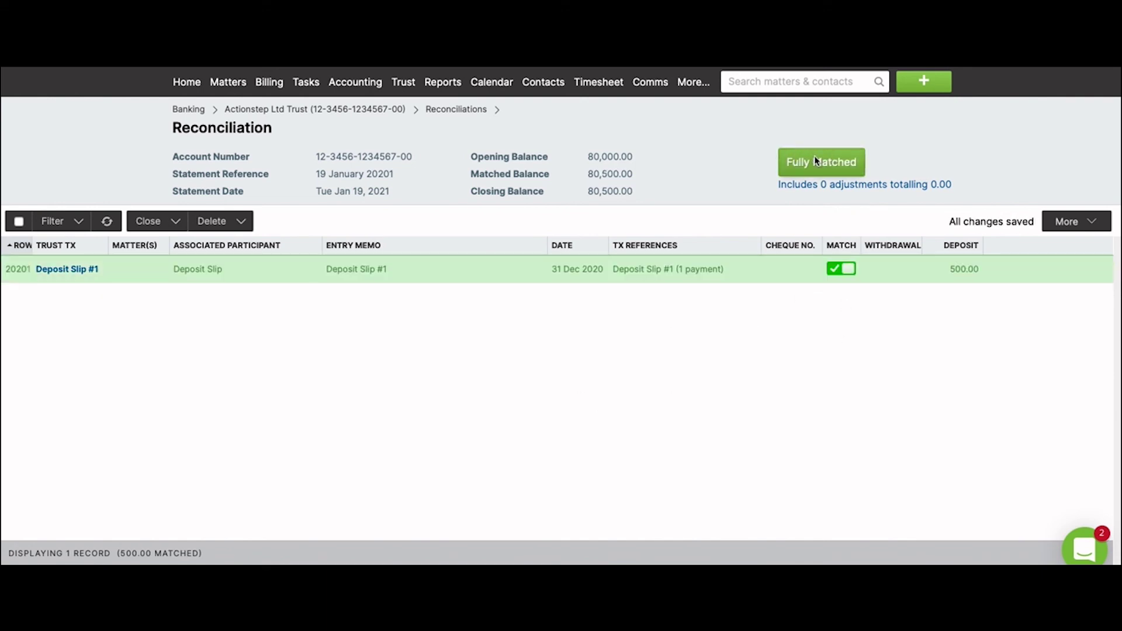
Step: Complete the fully matched bank account reconciliation without adding any unreconciled statement items
left_click(816, 159)
left_click(235, 304)
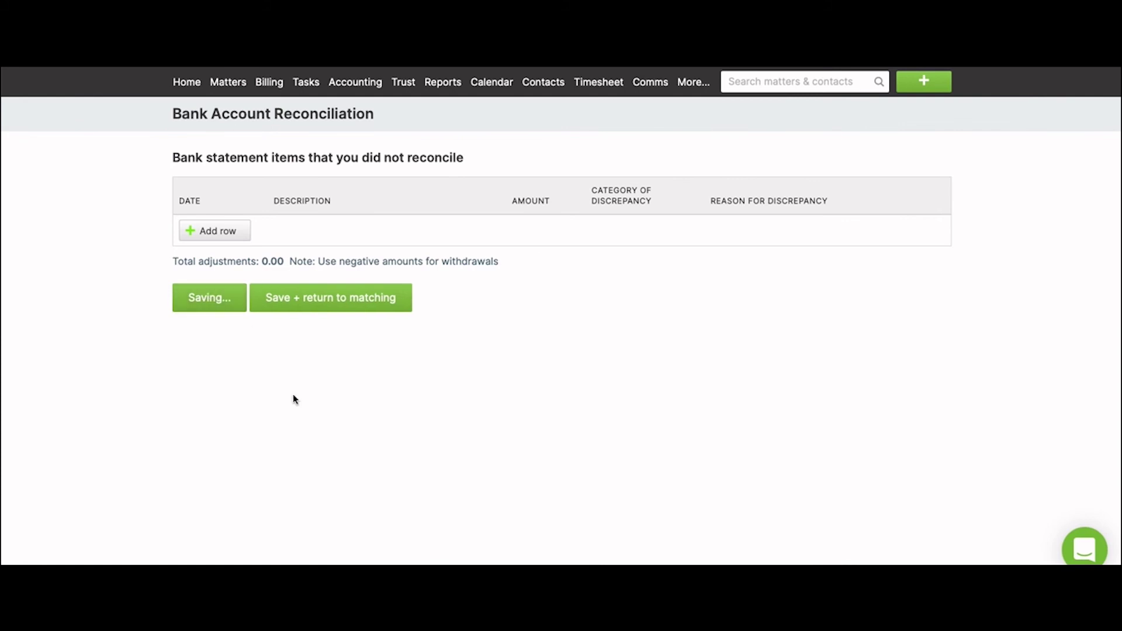
left_click(283, 439)
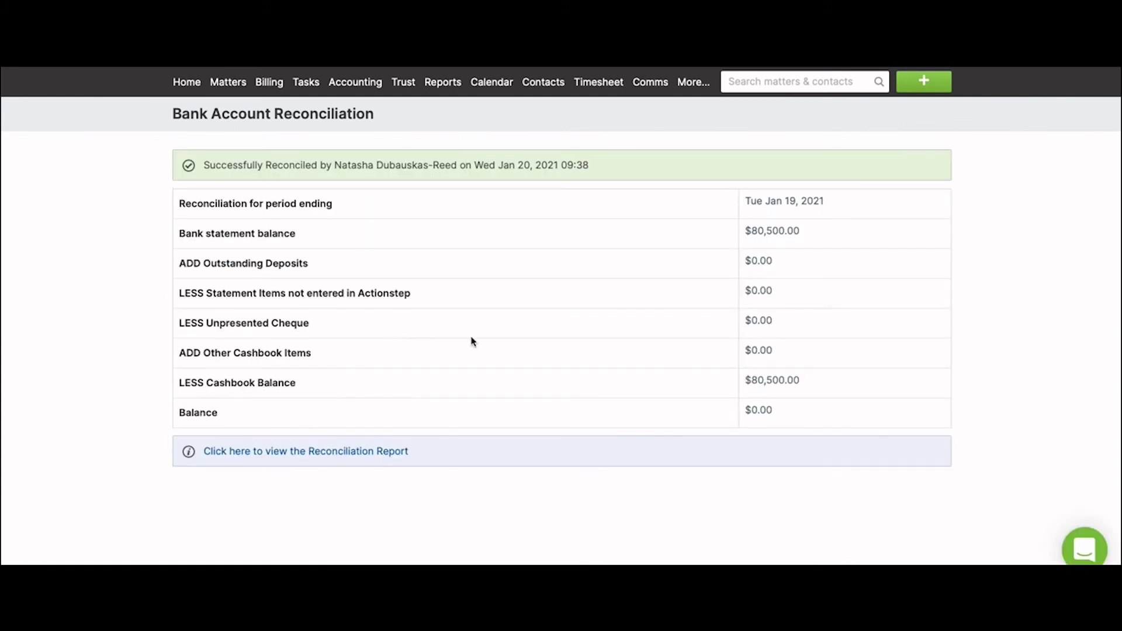
Step: Return to the Reconciliations List and try to unlock the trust reconciliation dated 31 Dec 2020
left_click(403, 82)
mouse_move(446, 312)
left_click(620, 336)
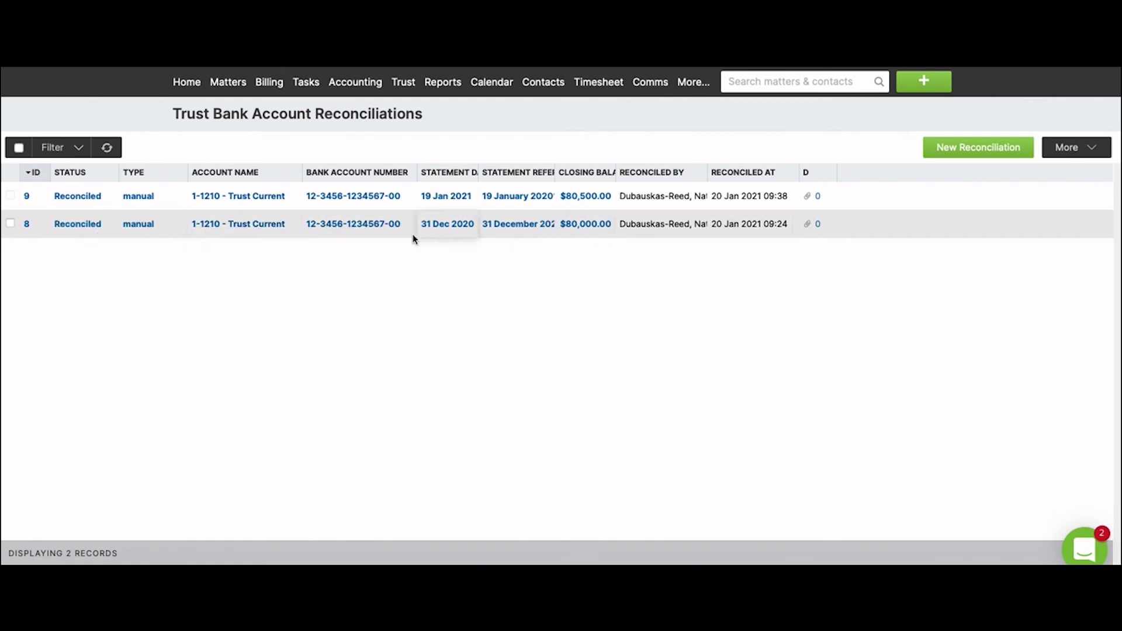
left_click(10, 224)
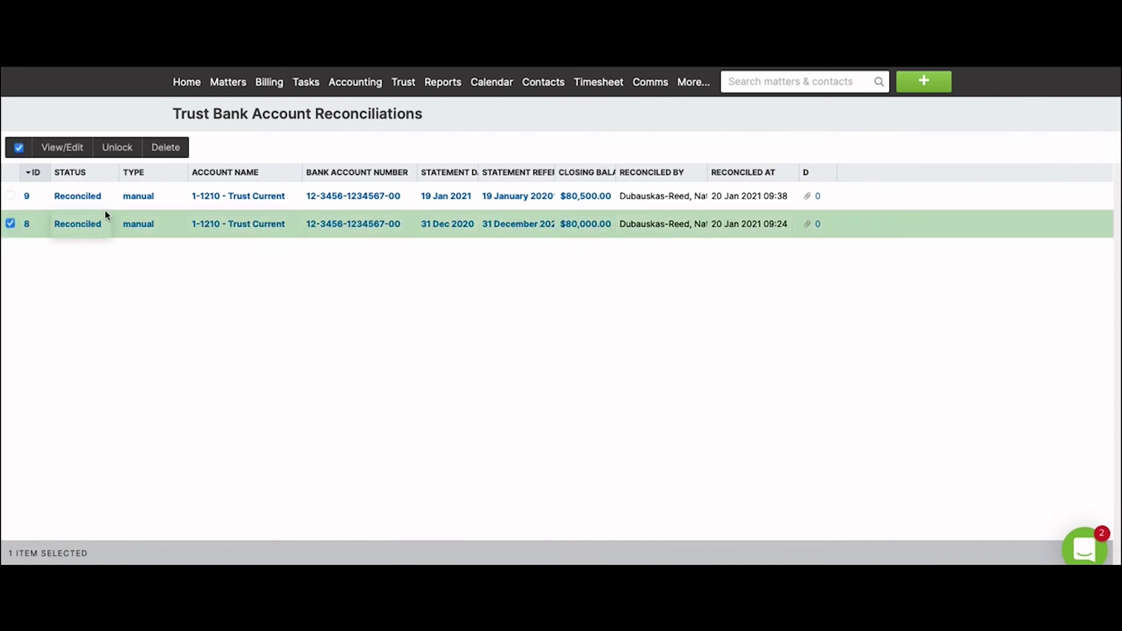
left_click(121, 147)
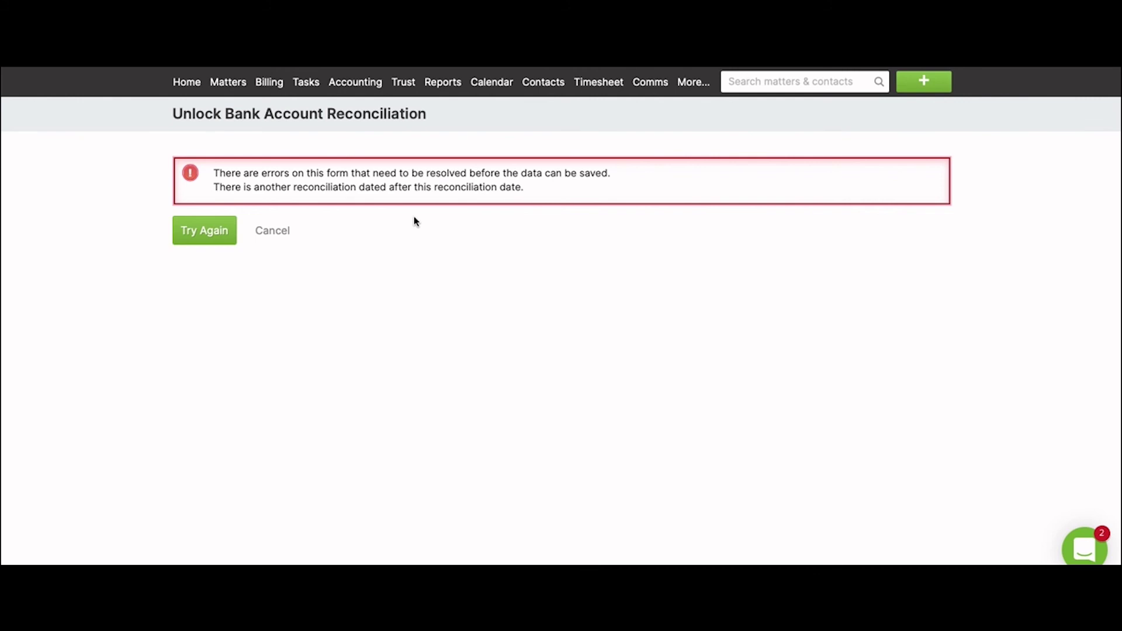
Step: Reopen the Reconciliations List and unlock the most recent trust reconciliation, dated 19 Jan 2021
left_click(403, 81)
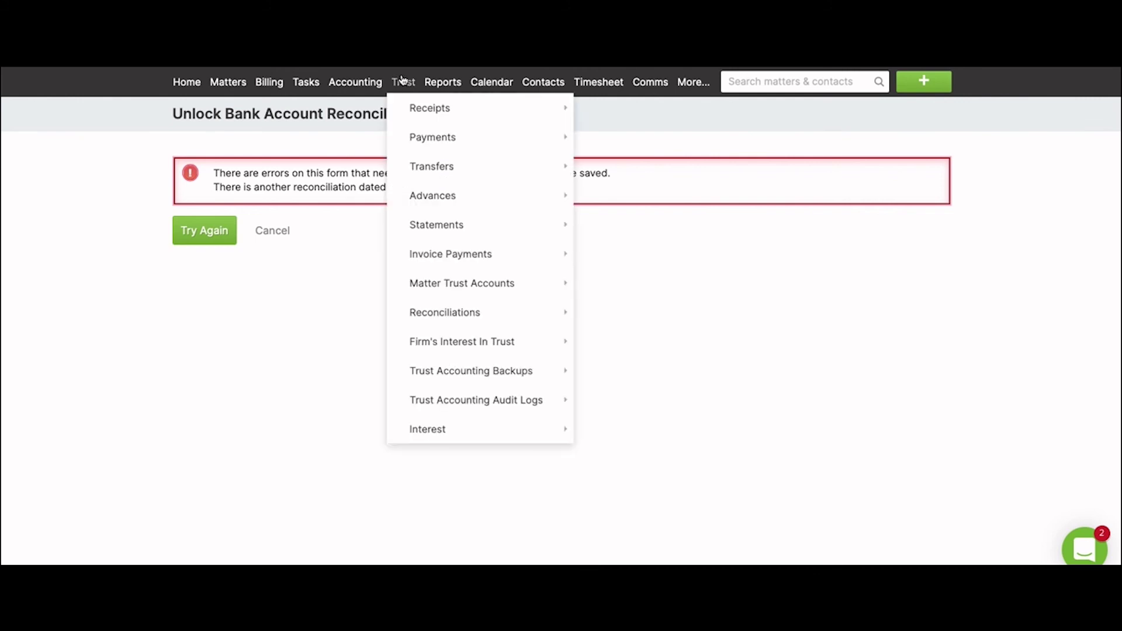
mouse_move(493, 311)
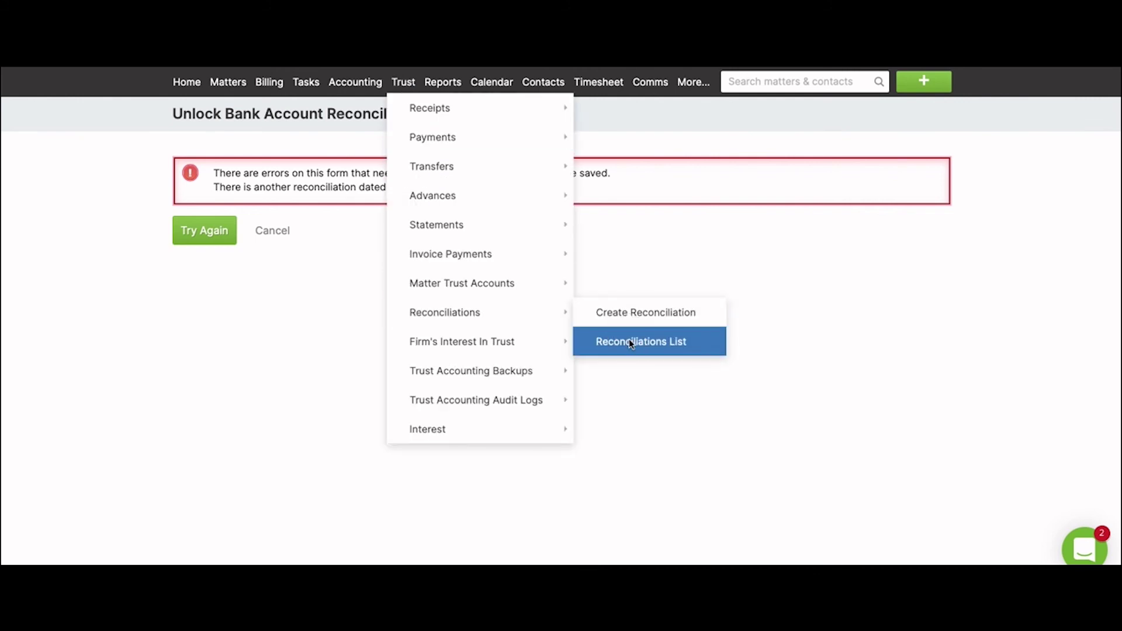
left_click(629, 339)
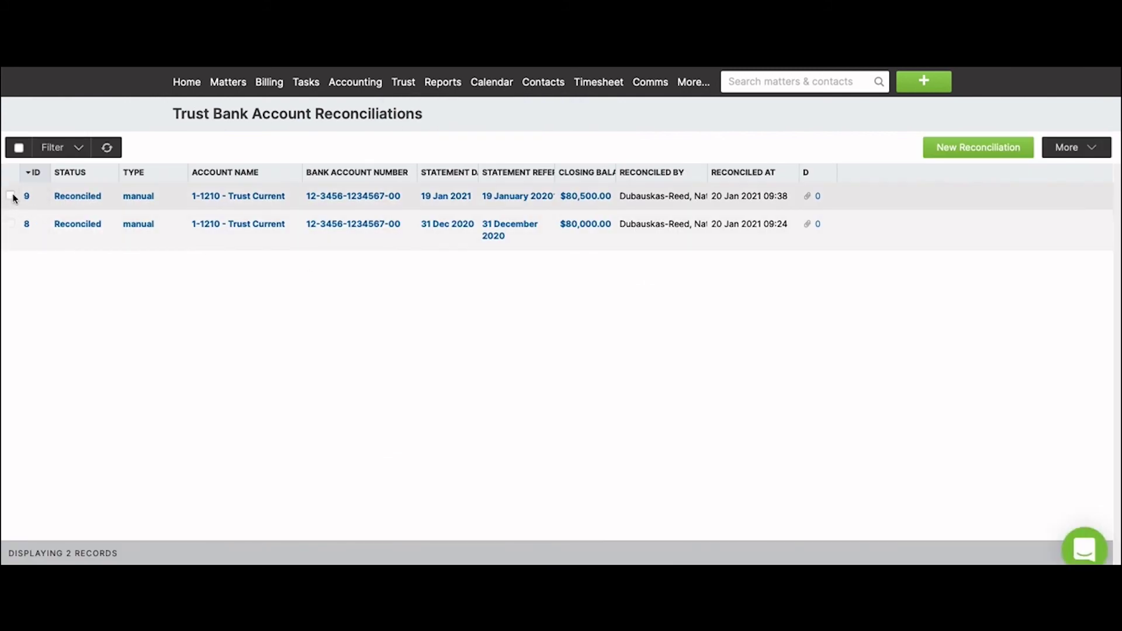
left_click(11, 196)
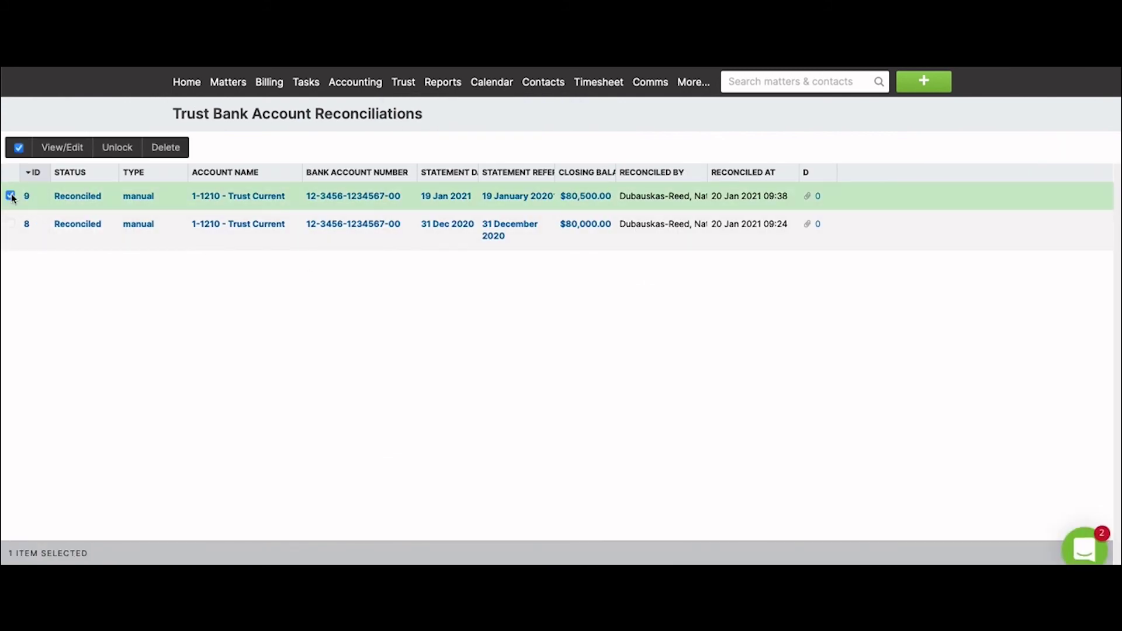
left_click(124, 148)
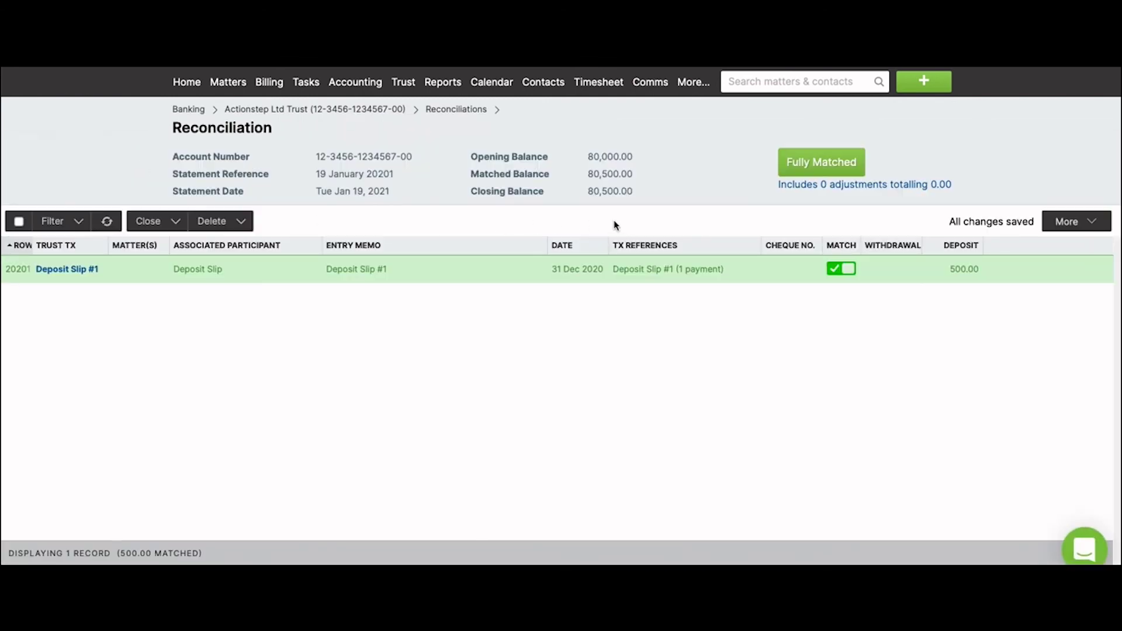
Step: Return to the Reconciliations List and delete the unreconciled trust reconciliation dated 19 Jan 2021
left_click(403, 81)
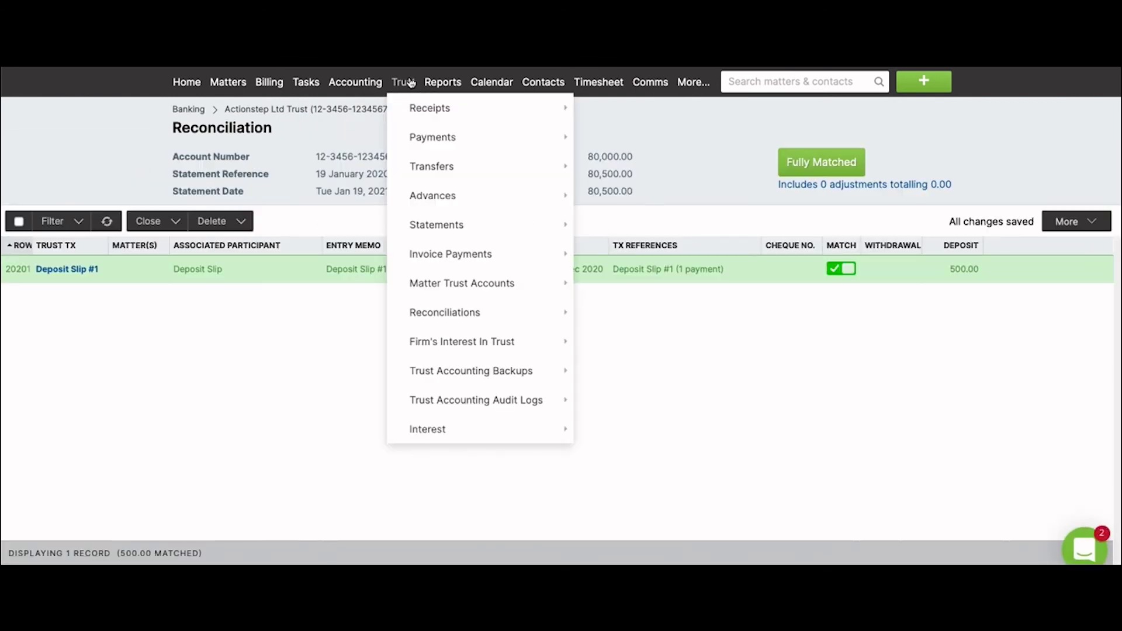
mouse_move(478, 319)
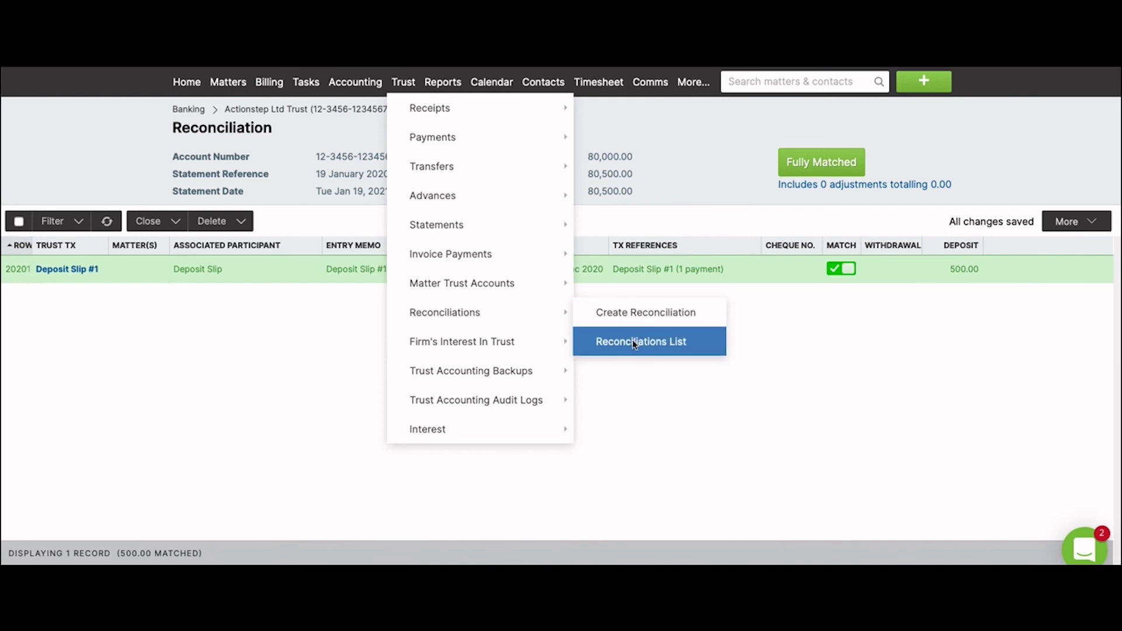
left_click(631, 344)
left_click(10, 195)
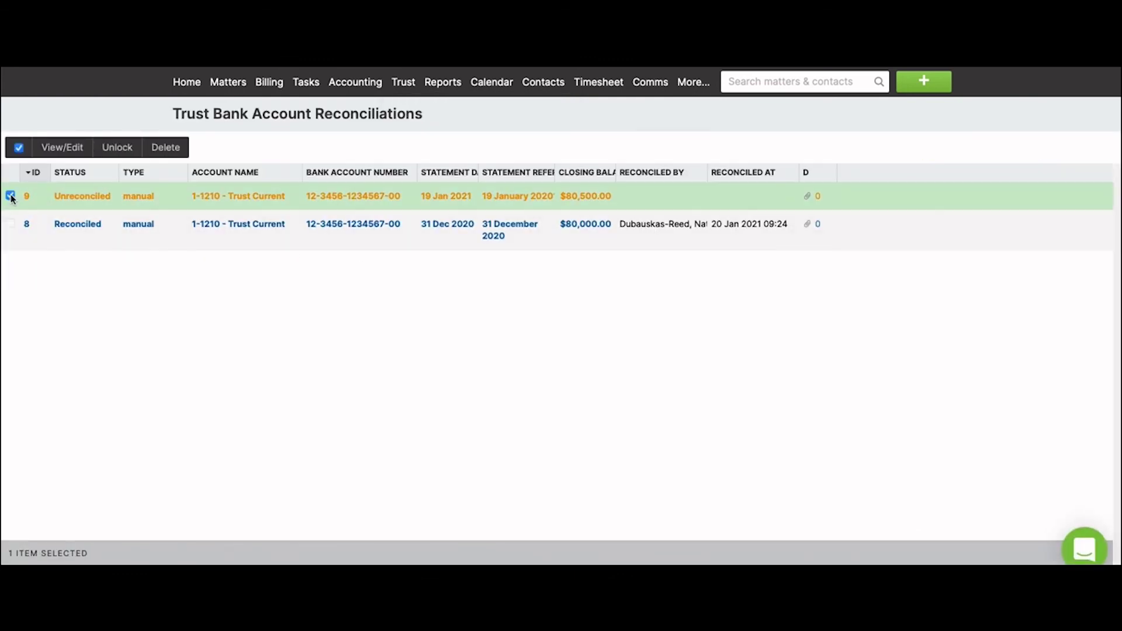
left_click(171, 150)
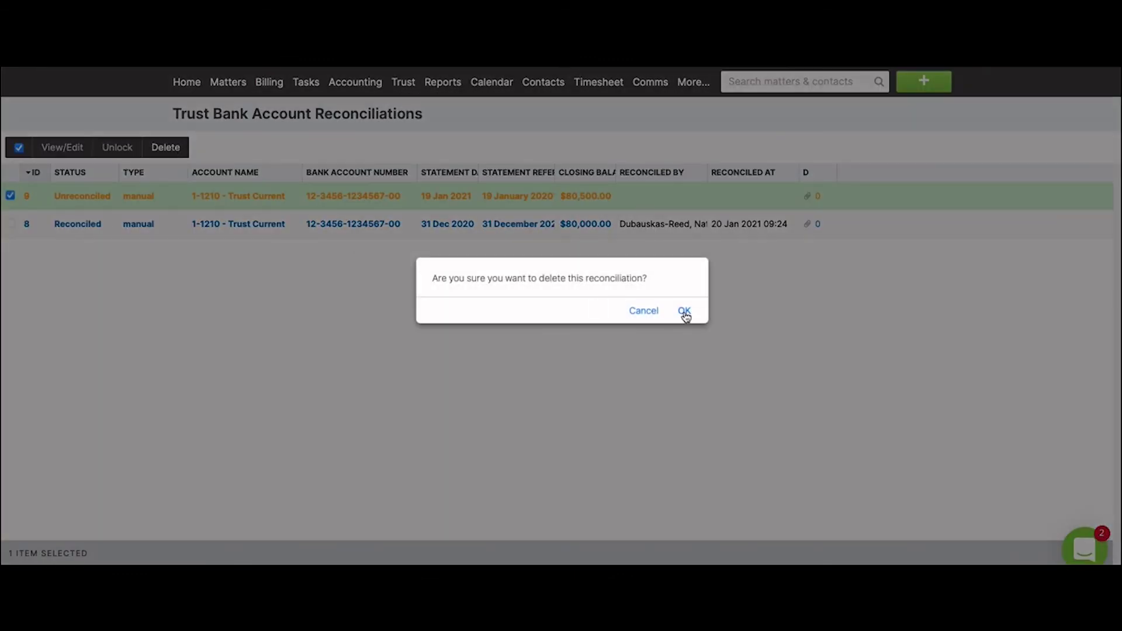
left_click(684, 311)
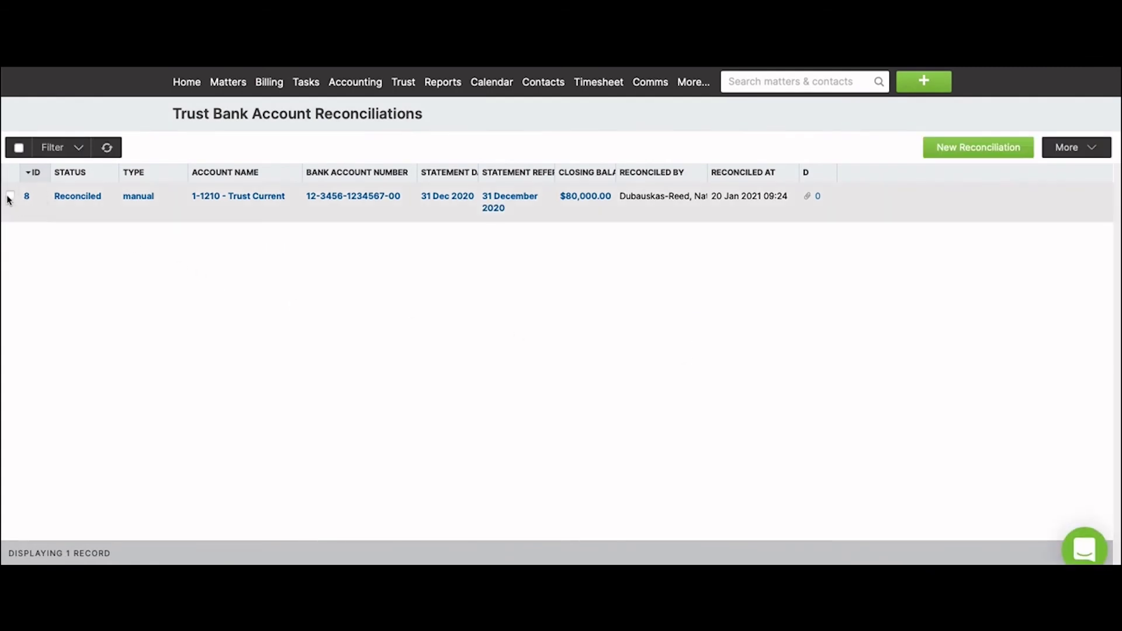
Step: Unlock the trust reconciliation dated 31 Dec 2020, and unmatch and rematch Payment #3 for court fees
left_click(10, 196)
left_click(119, 149)
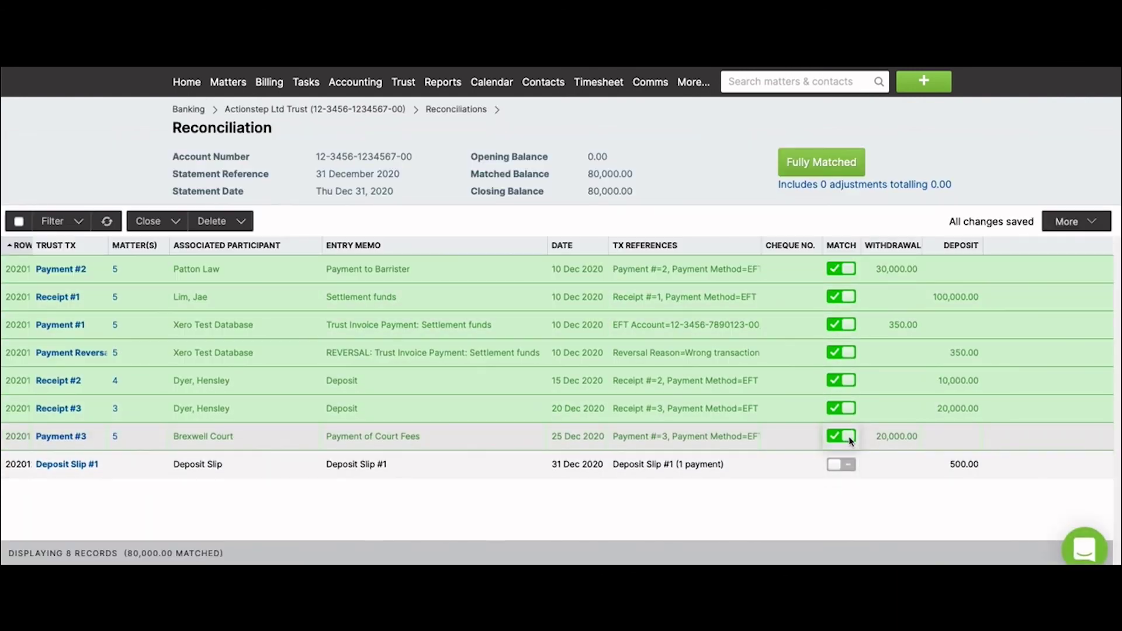
left_click(849, 439)
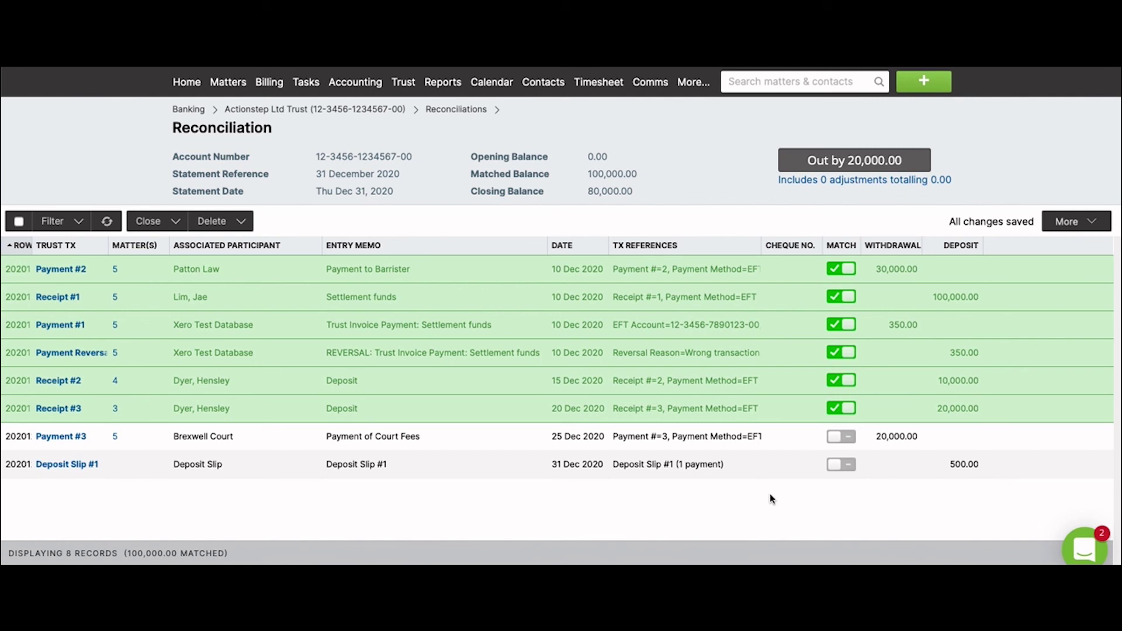
left_click(837, 440)
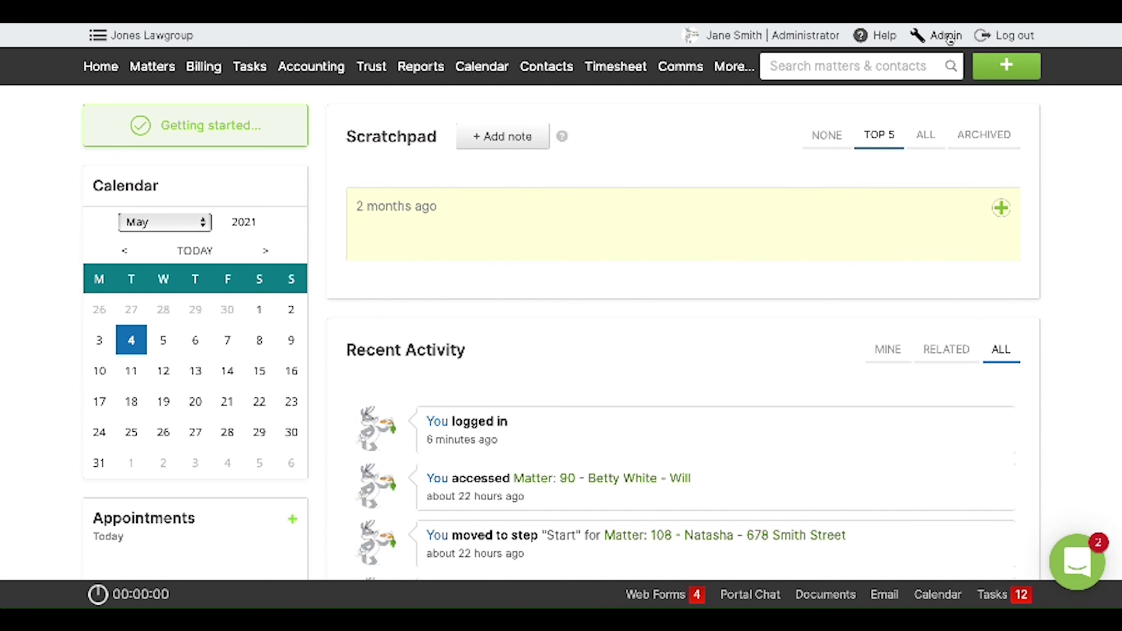
Step: Search matters and contacts for "trust" and open matter 105, Trust Account Administration
left_click(833, 68)
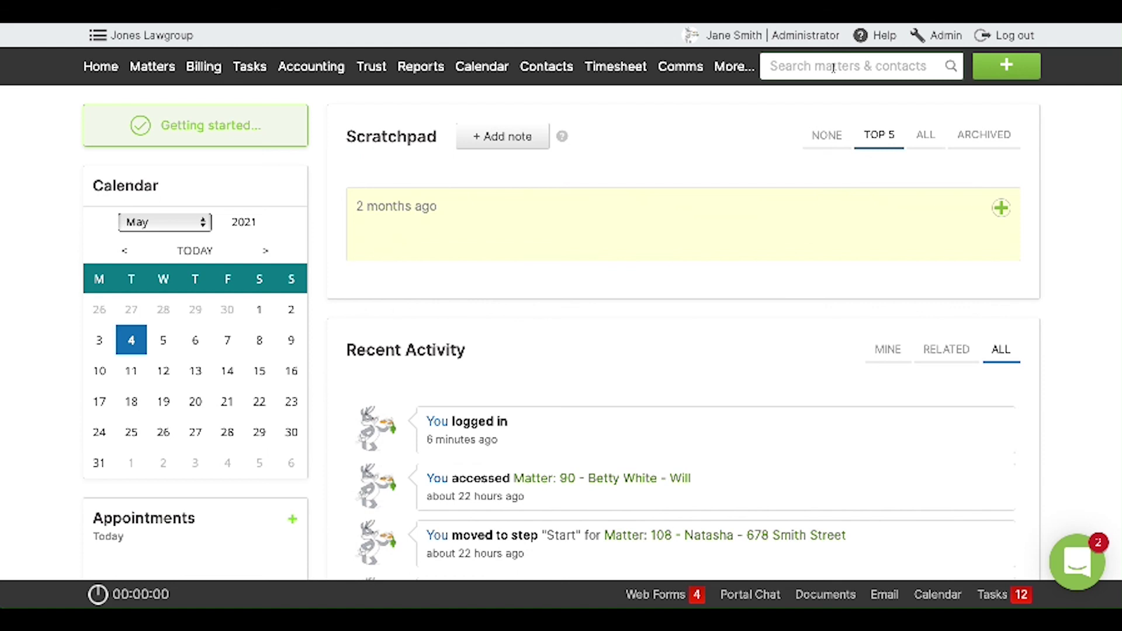
type("trust")
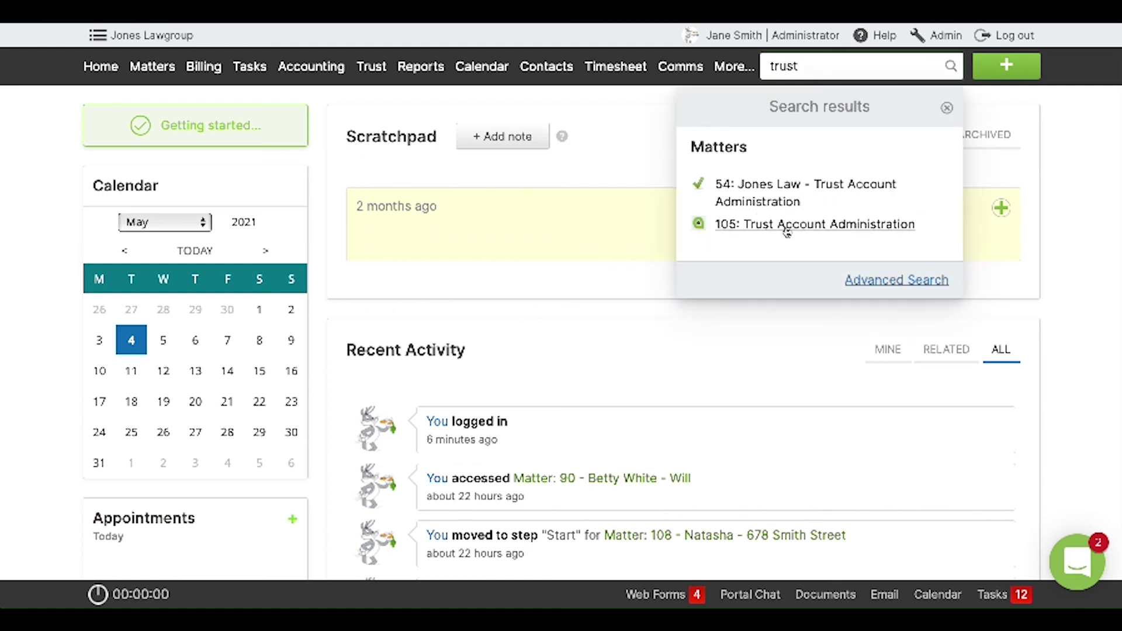
left_click(786, 226)
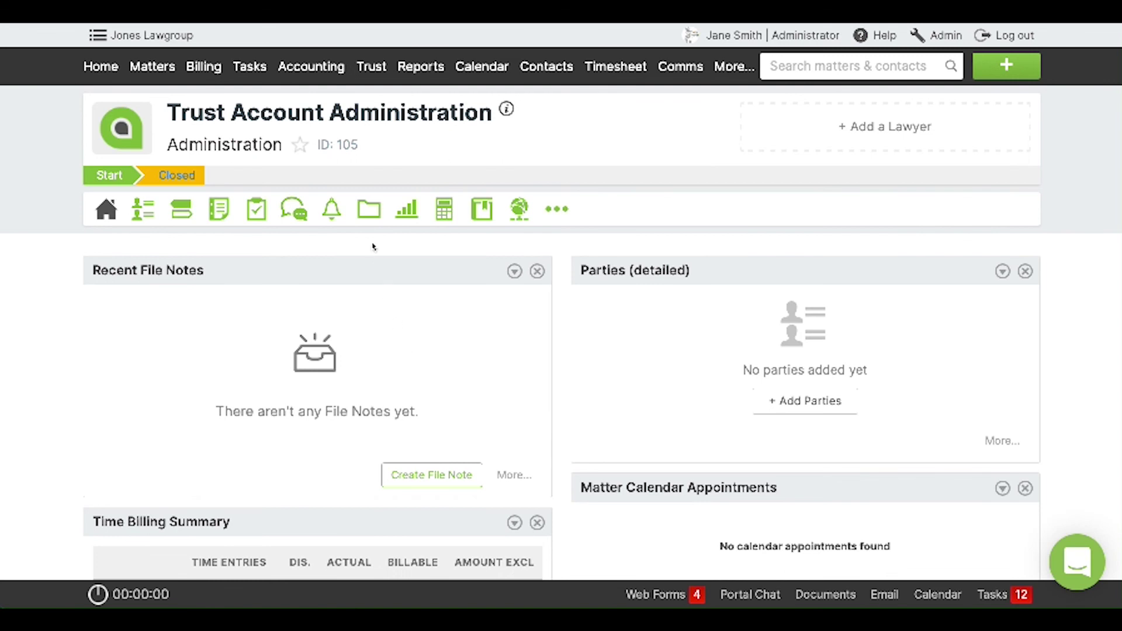
Step: View the matter's documents in the April subfolder of the 2021 folder, and check its Comms and File Notes options
left_click(369, 210)
mouse_move(375, 218)
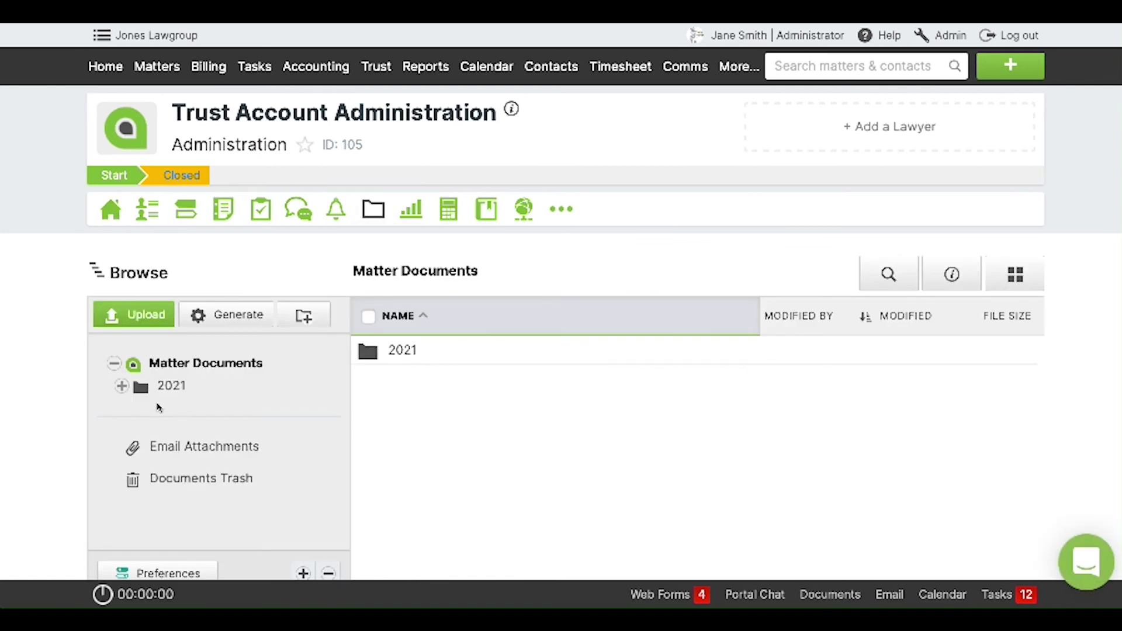
left_click(171, 387)
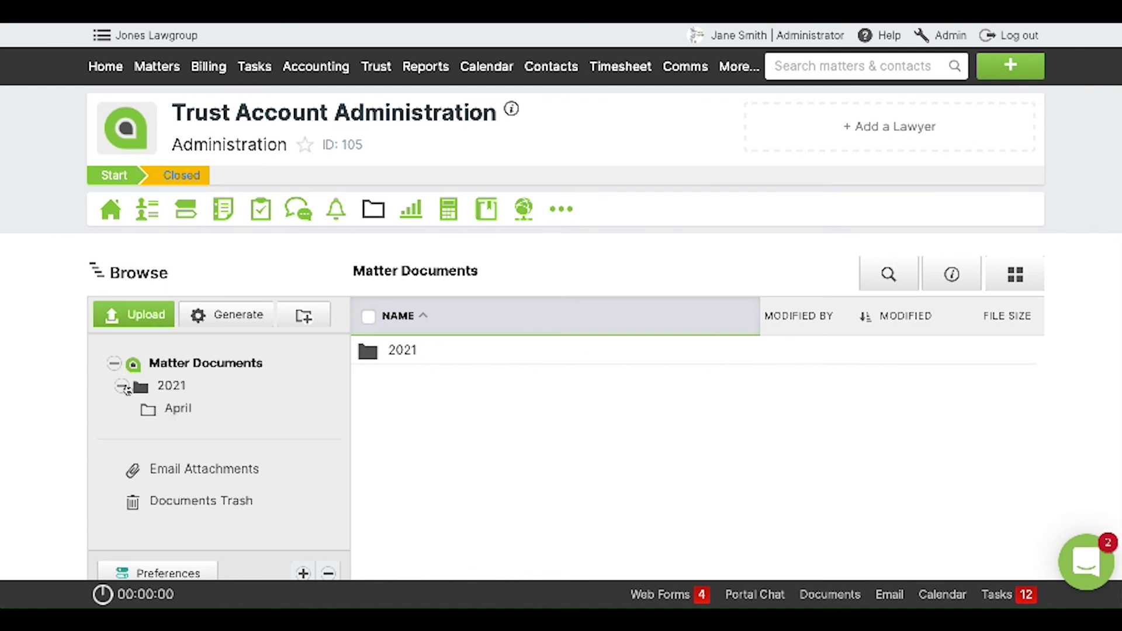
left_click(177, 409)
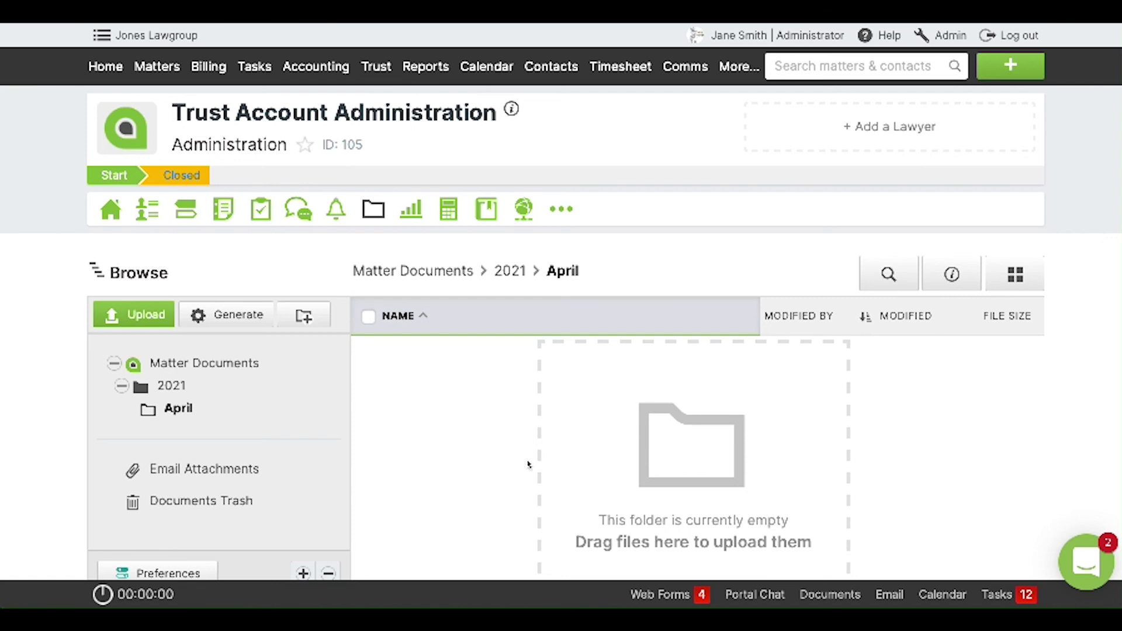
left_click(298, 210)
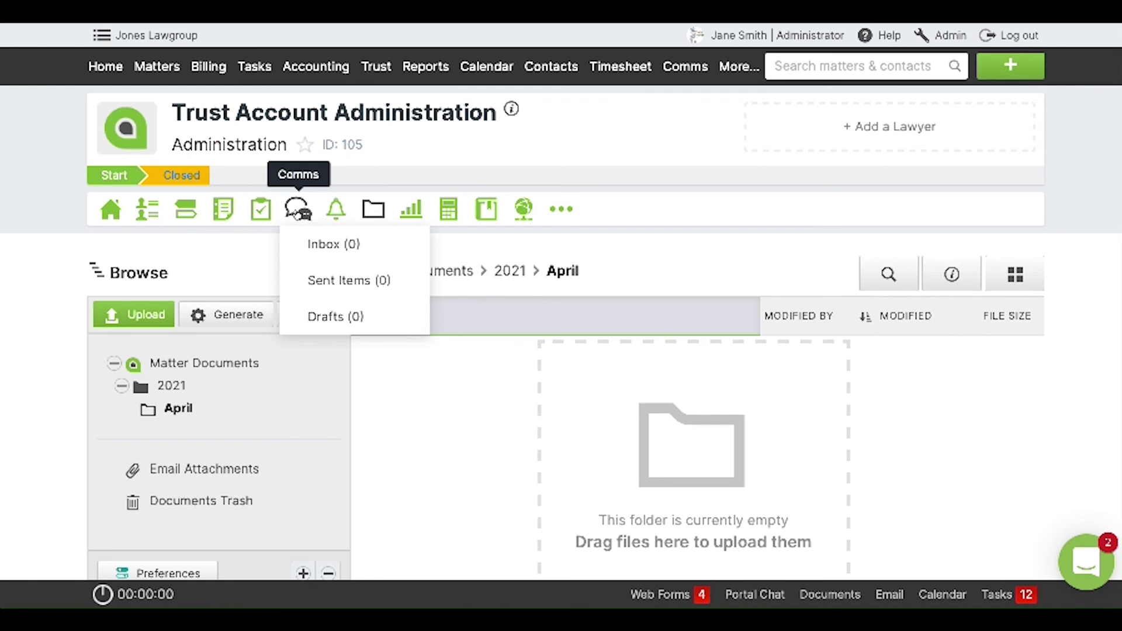
mouse_move(222, 210)
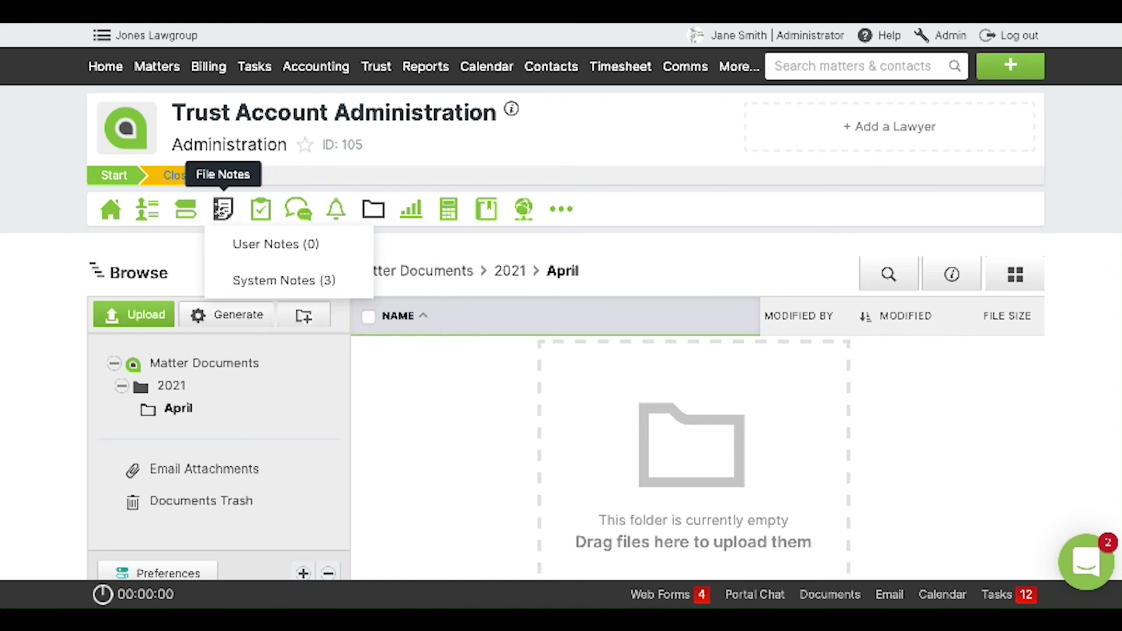